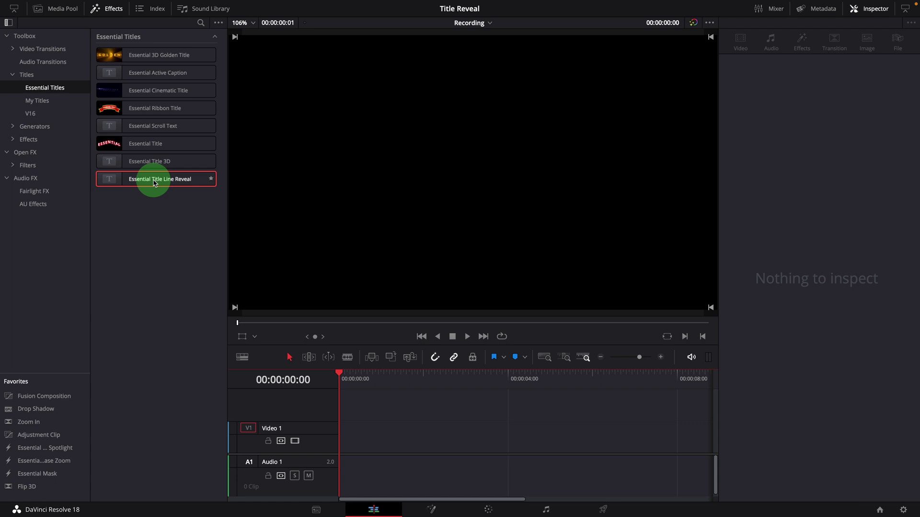
- Add the Essential Title Line Reveal title to V1, preview it, and select the clip
left_click_drag(155, 183, 349, 458)
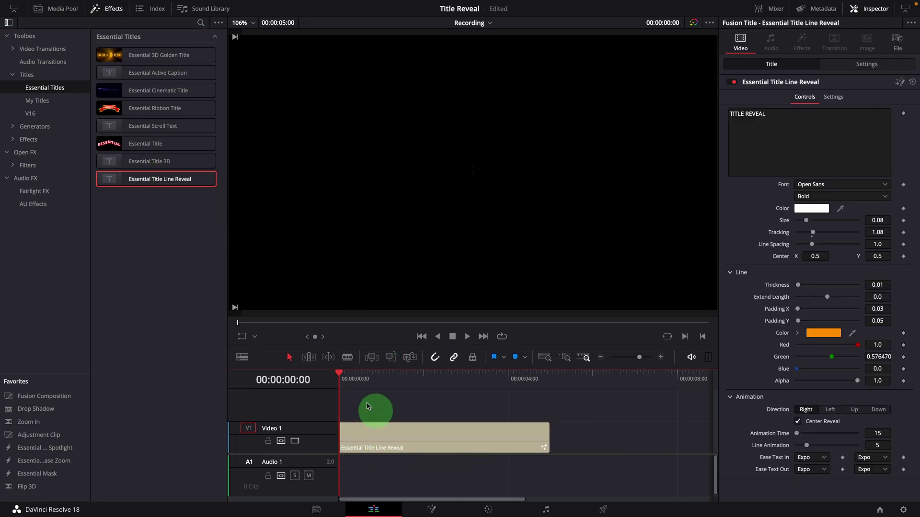
mouse_move(344, 377)
left_mouse_down()
mouse_move(382, 376)
mouse_move(340, 376)
left_mouse_up()
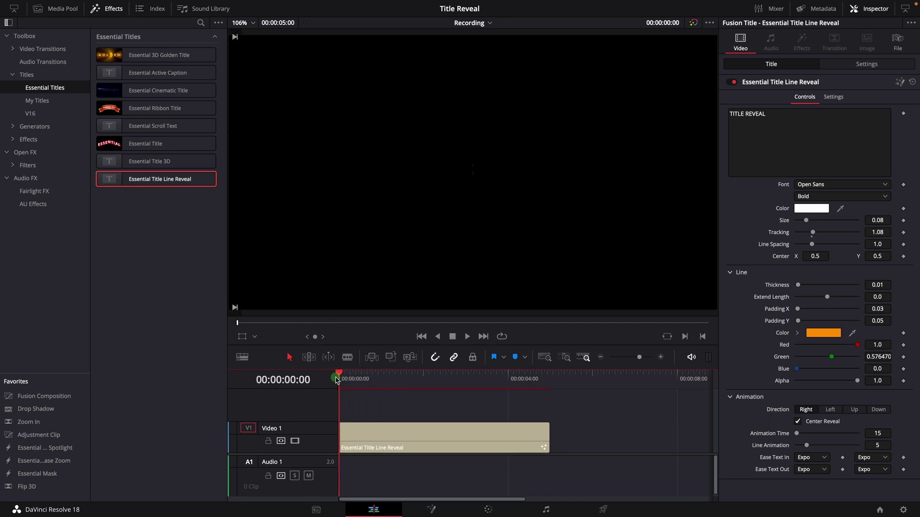
key("space")
left_click(424, 413)
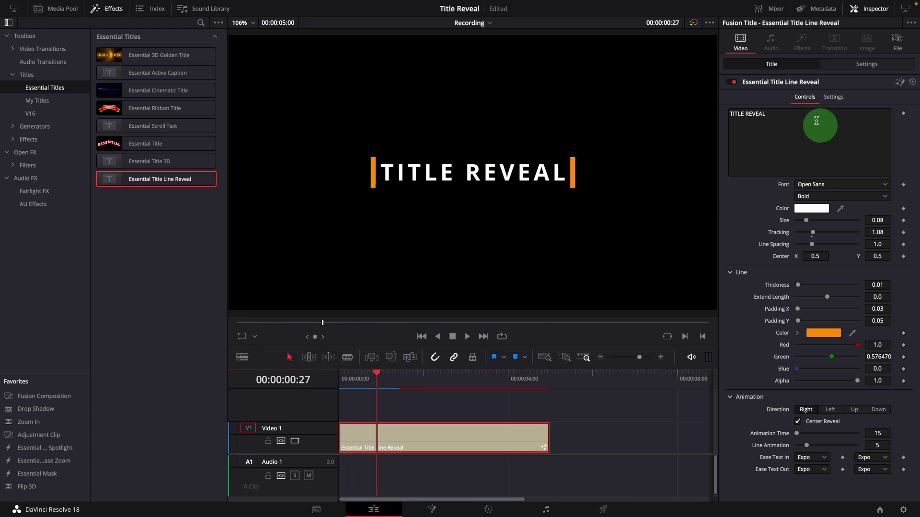
- Add 'ESSENTIAL TEMPLATE' and 'TUTORIAL' as second and third lines under TITLE REVEAL
left_click(776, 117)
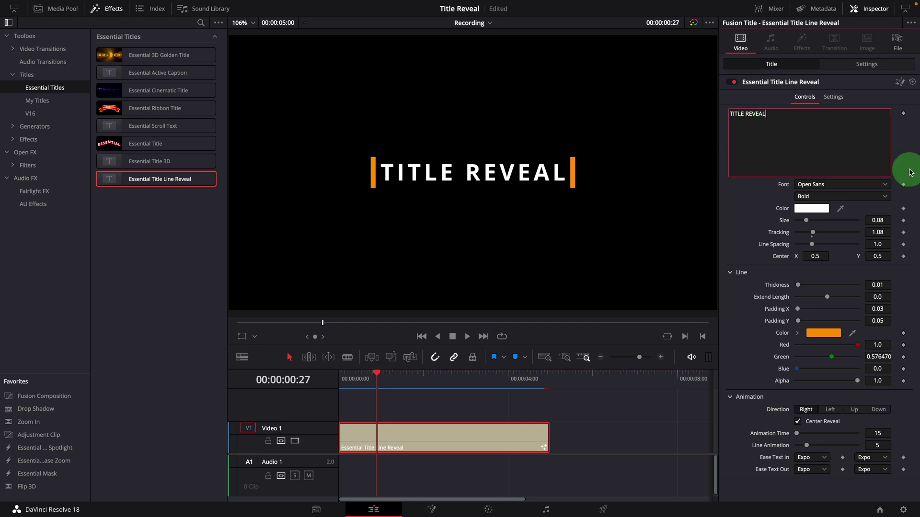
key("Return")
type("ESSENTIAL T")
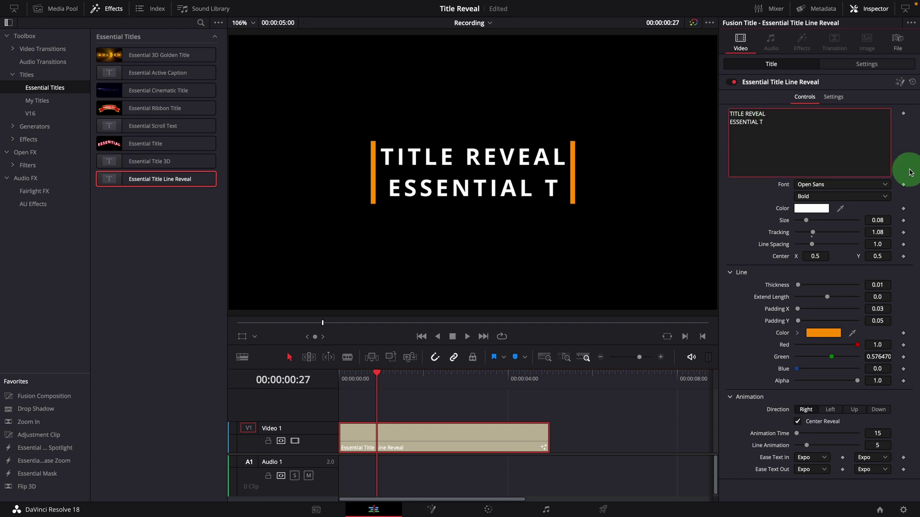
type("EMPLATE")
key("Return")
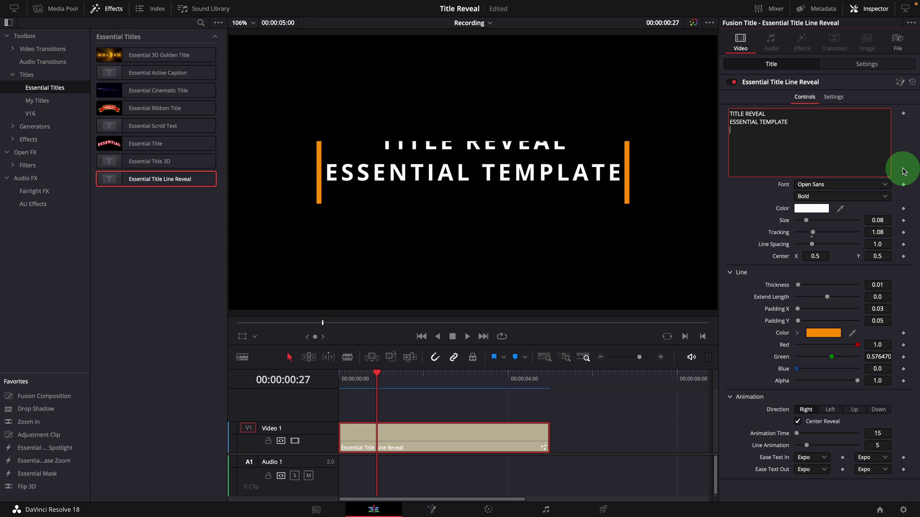
type("TUTORIAL")
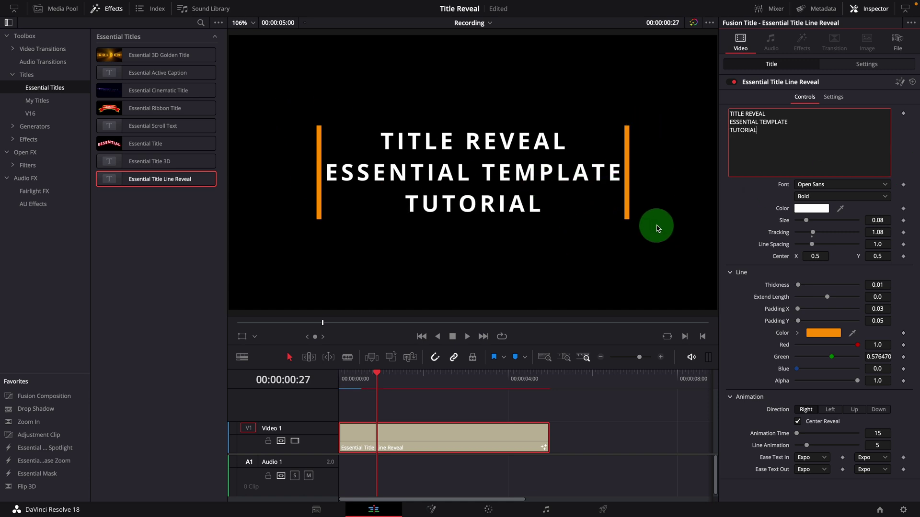
- Keep the Bold style, widen tracking, enlarge the text slightly and adjust spacing and position
left_click(827, 199)
left_click(836, 205)
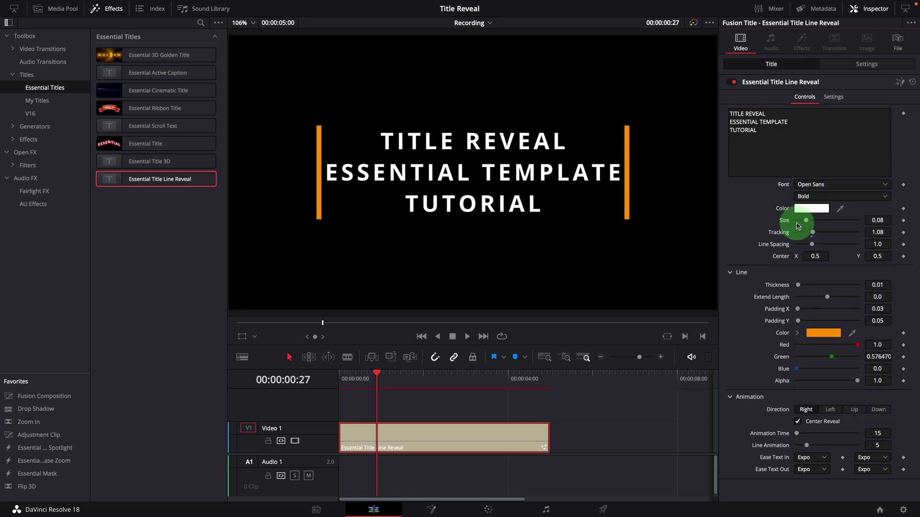
left_click_drag(876, 233, 815, 257)
mouse_move(883, 257)
left_mouse_down()
mouse_move(860, 258)
mouse_move(884, 264)
left_mouse_up()
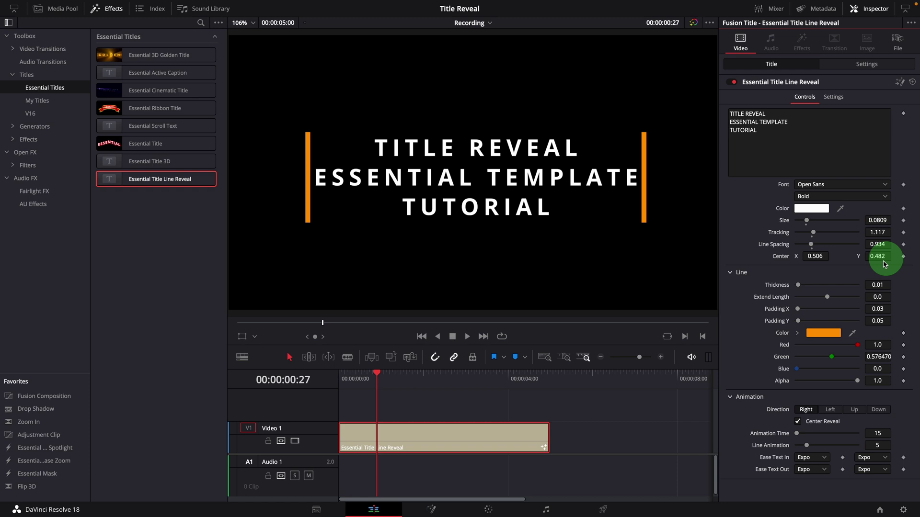
- Switch the viewer to Fusion Overlay, drag the title lower, and replay the reveal
left_click(255, 337)
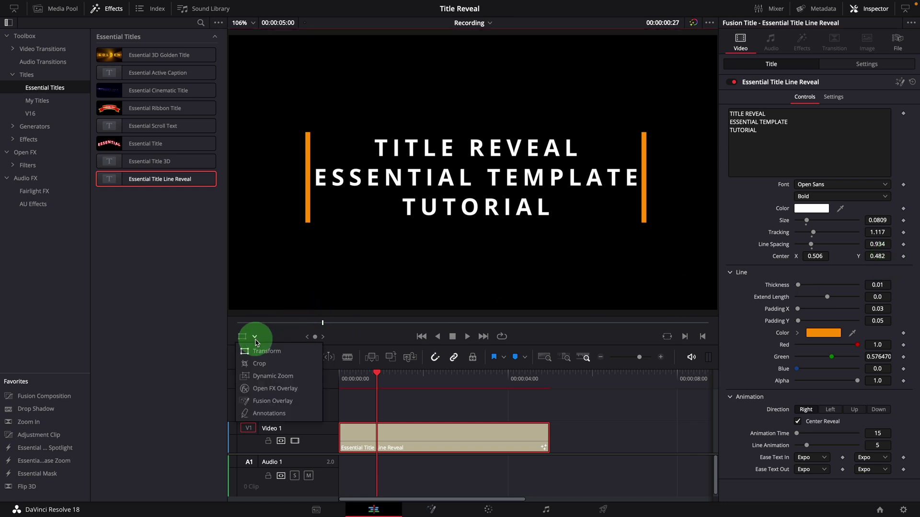
left_click(270, 400)
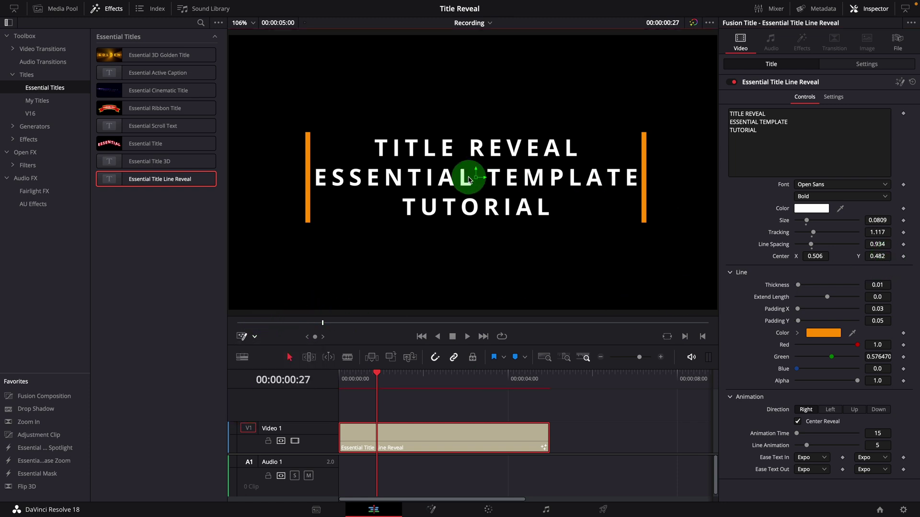
left_click_drag(476, 179, 482, 219)
left_click(340, 372)
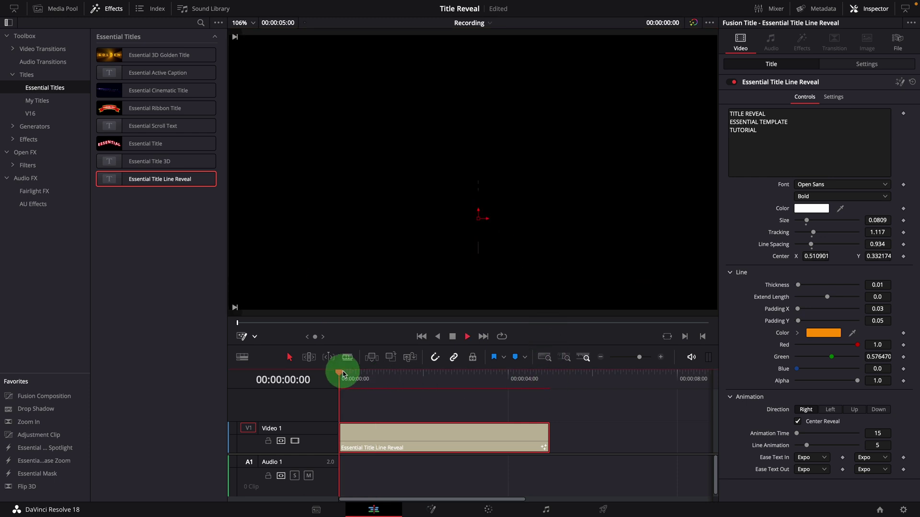
key("space")
left_click(347, 374)
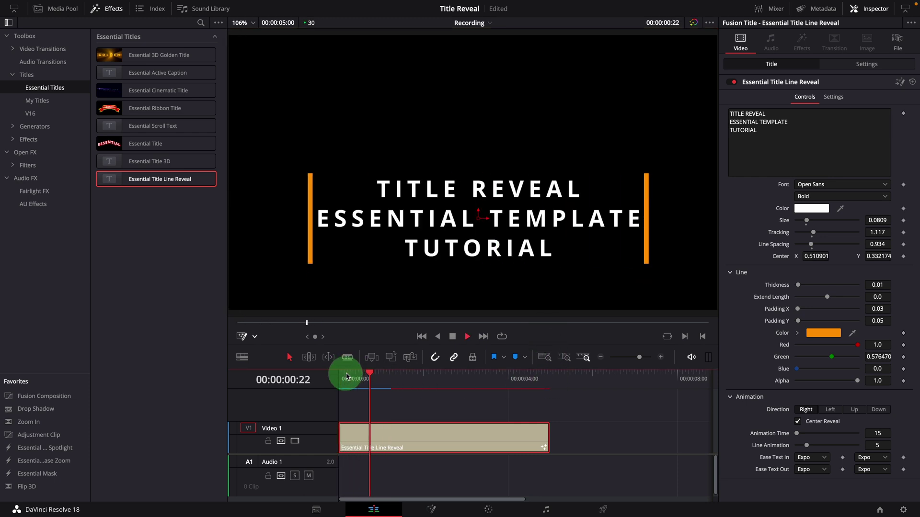
key("space")
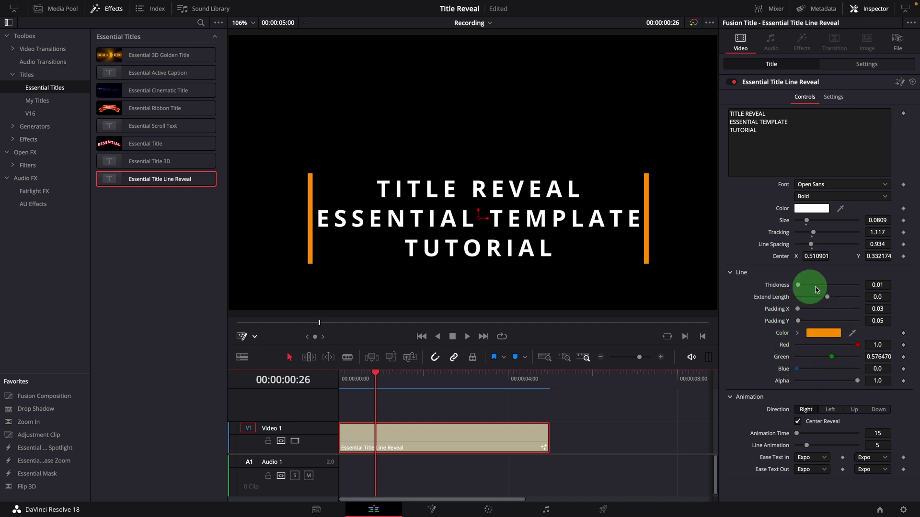
- Tweak the side lines: extend length 0.0, Padding X 0.063, Padding Y 0.05, Green 0.551
left_click_drag(804, 288, 799, 289)
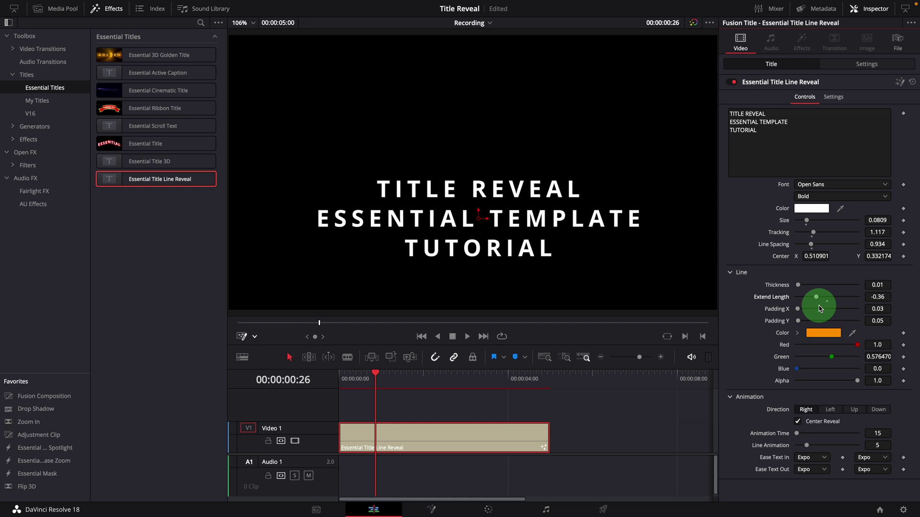
double_click(771, 298)
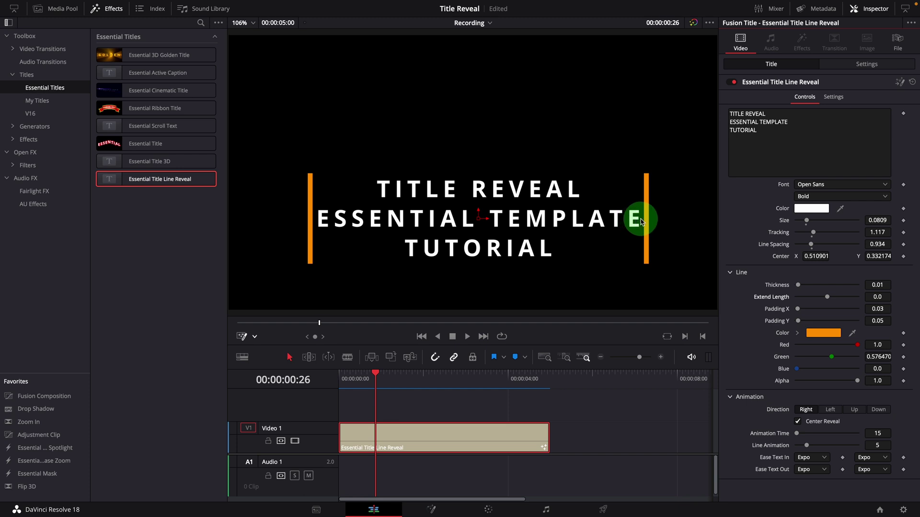
left_click_drag(798, 312, 801, 312)
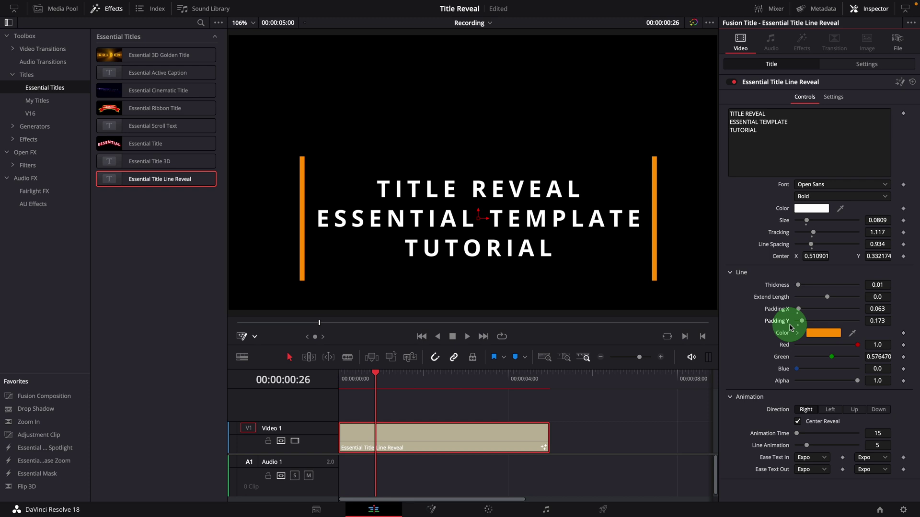
left_click_drag(791, 328, 810, 340)
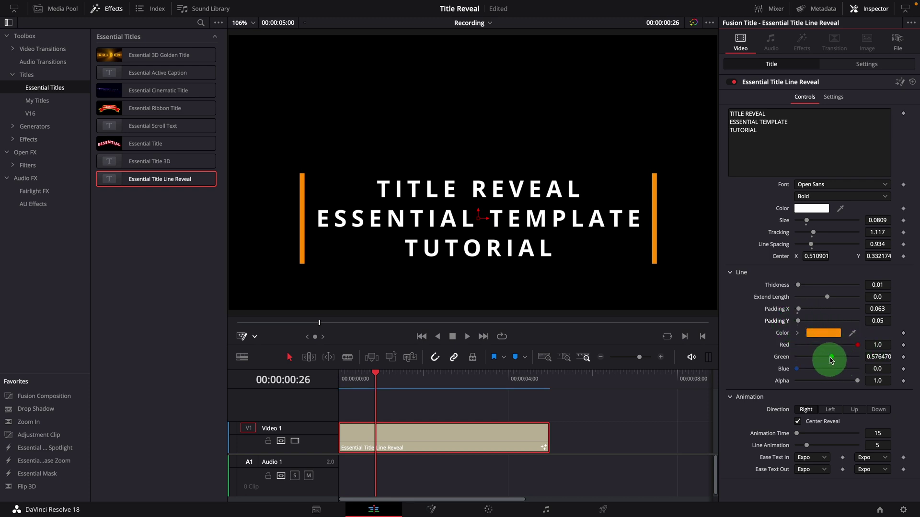
mouse_move(831, 358)
left_mouse_down()
mouse_move(841, 361)
mouse_move(790, 363)
mouse_move(857, 367)
mouse_move(830, 365)
left_mouse_up()
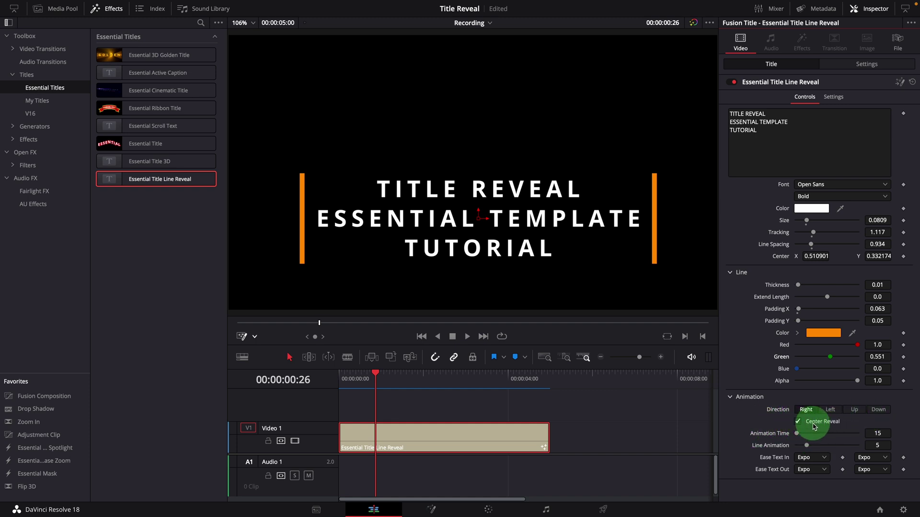
- Preview the reveal with Direction set to Left, then switch it back to Right
left_click(831, 415)
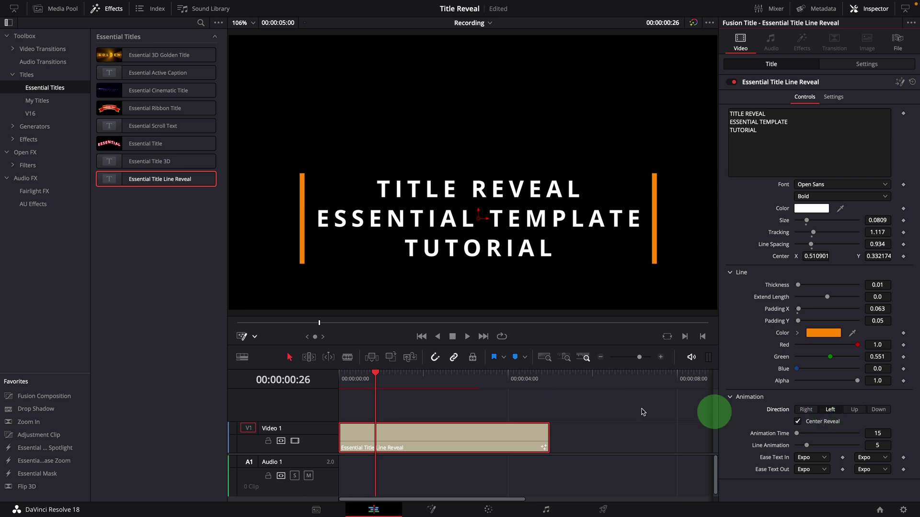
left_click(340, 373)
key("space")
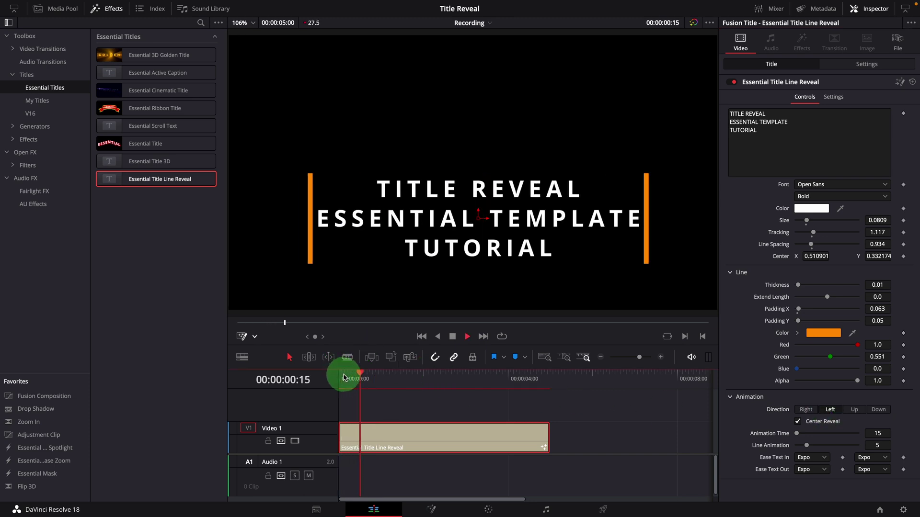
key("space")
left_click(807, 411)
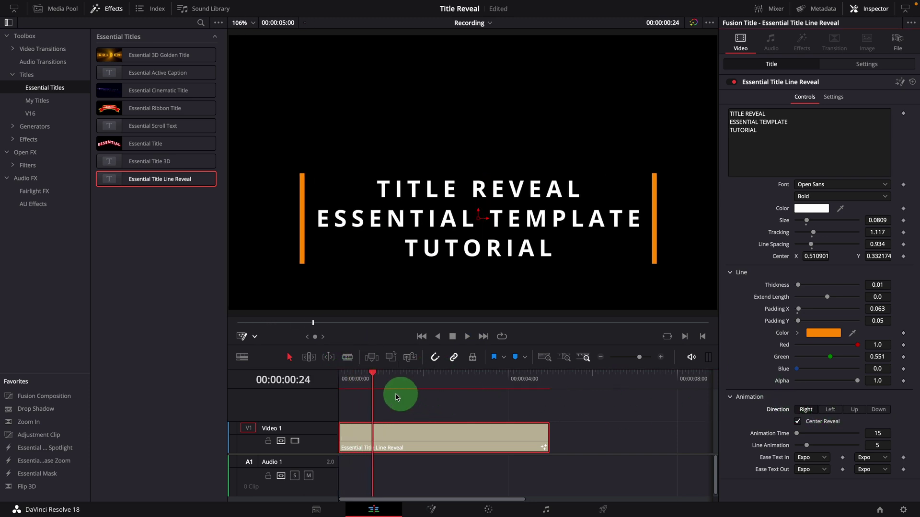
left_click(342, 377)
key("space")
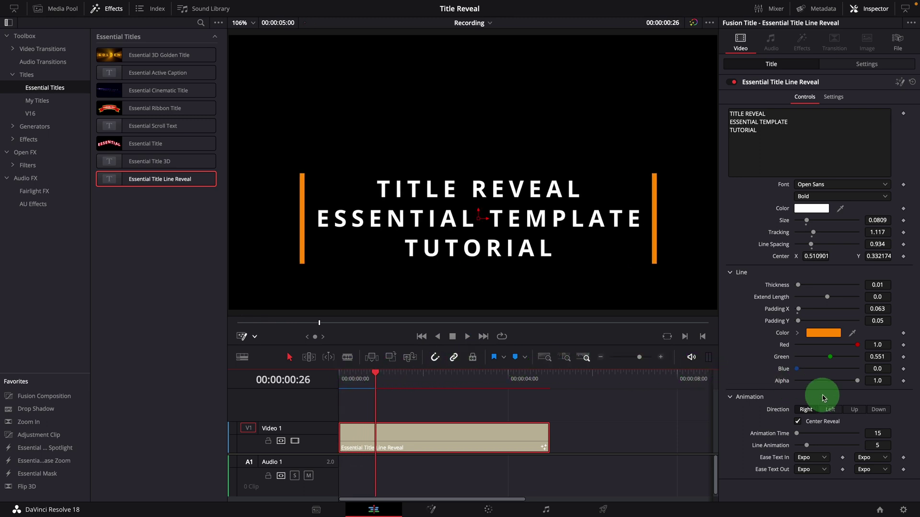
- Preview the reveal with Direction set to Up and then Down
left_click(854, 409)
left_click(343, 378)
key("space")
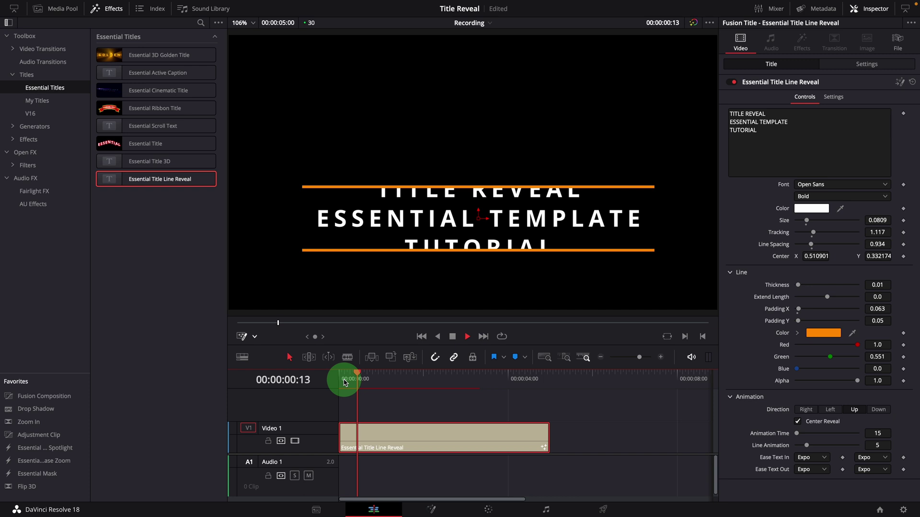
left_click(343, 378)
left_click(861, 406)
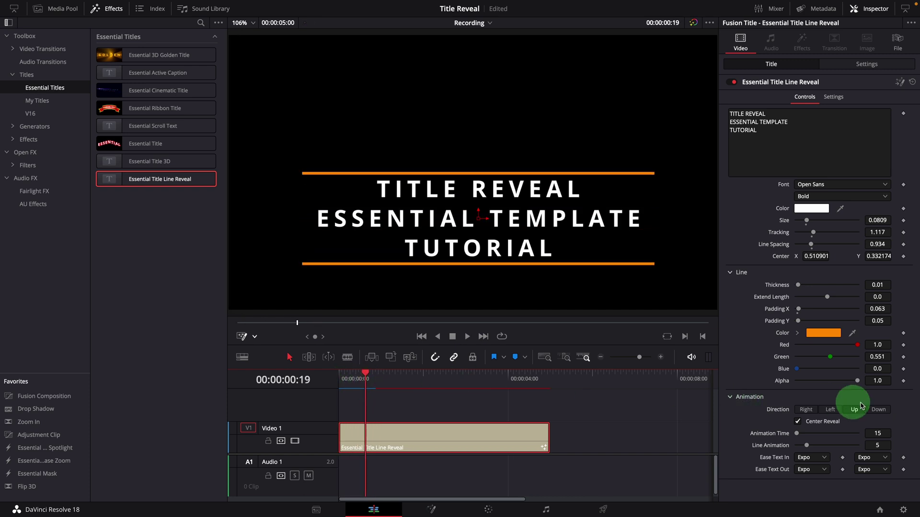
left_click(343, 378)
key("space")
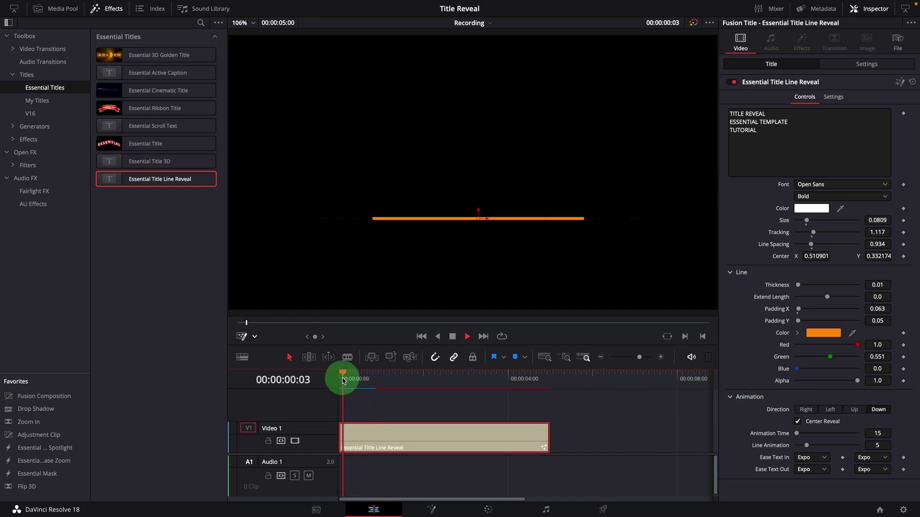
left_click(343, 378)
key("space")
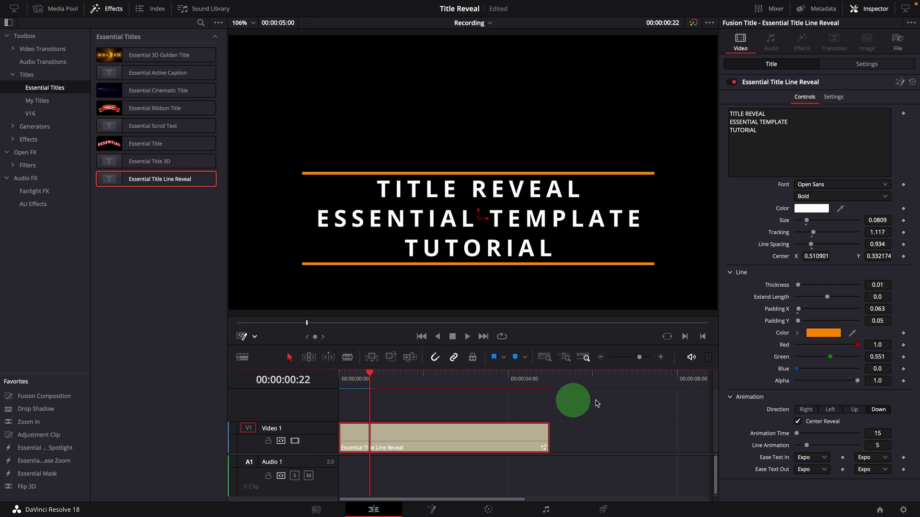
- Turn off Center Reveal, set Direction to Right, and replay the reveal
left_click(798, 422)
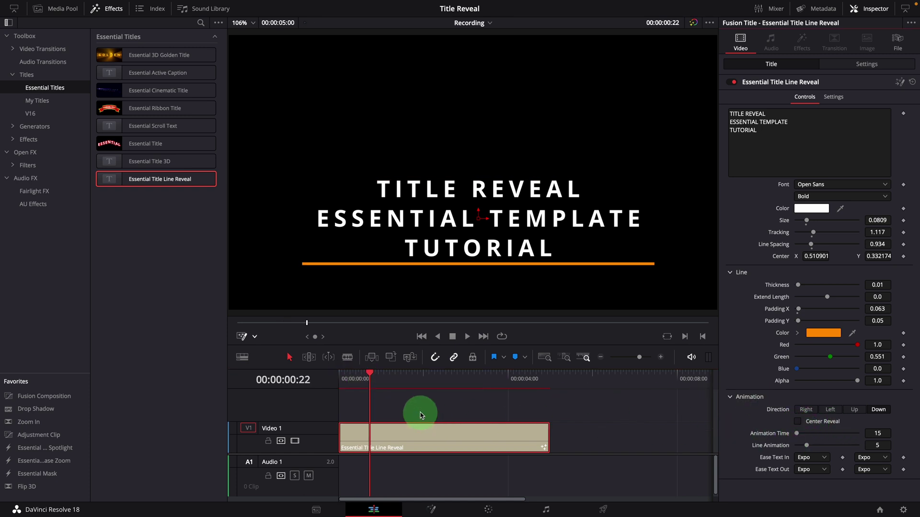
left_click(346, 380)
key("space")
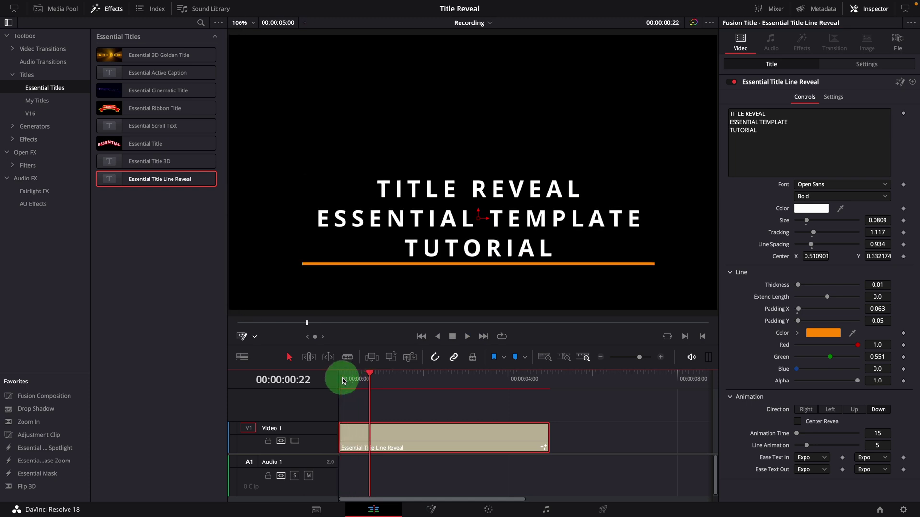
left_click(816, 420)
left_click(808, 411)
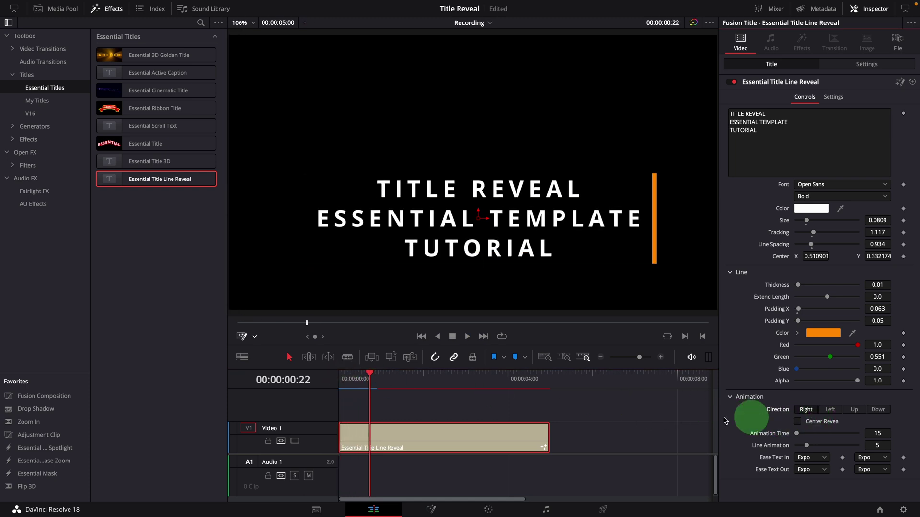
left_click(343, 379)
key("space")
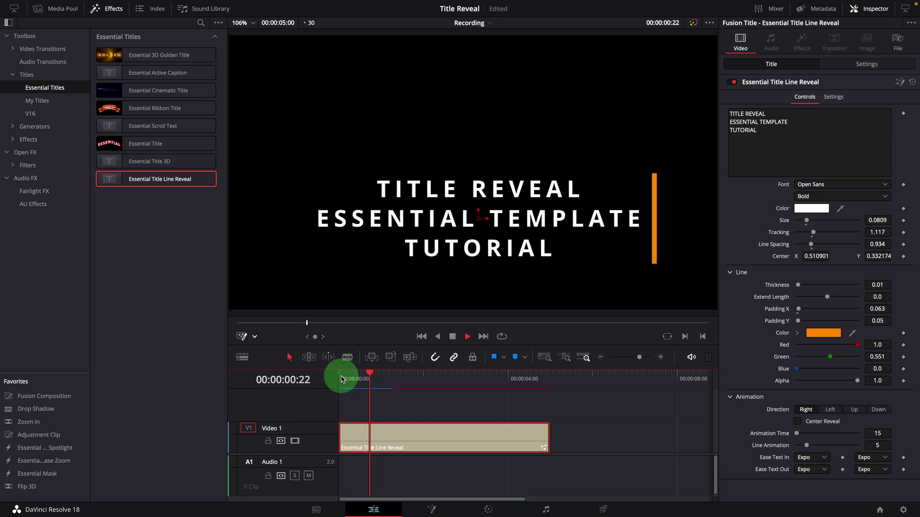
key("space")
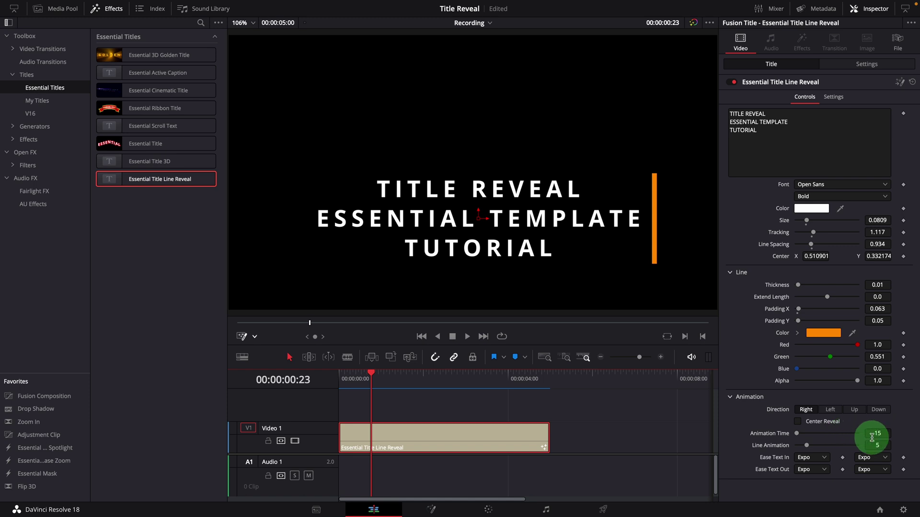
- Set Animation Time to 30 and replay the slower reveal
left_click_drag(875, 437, 804, 439)
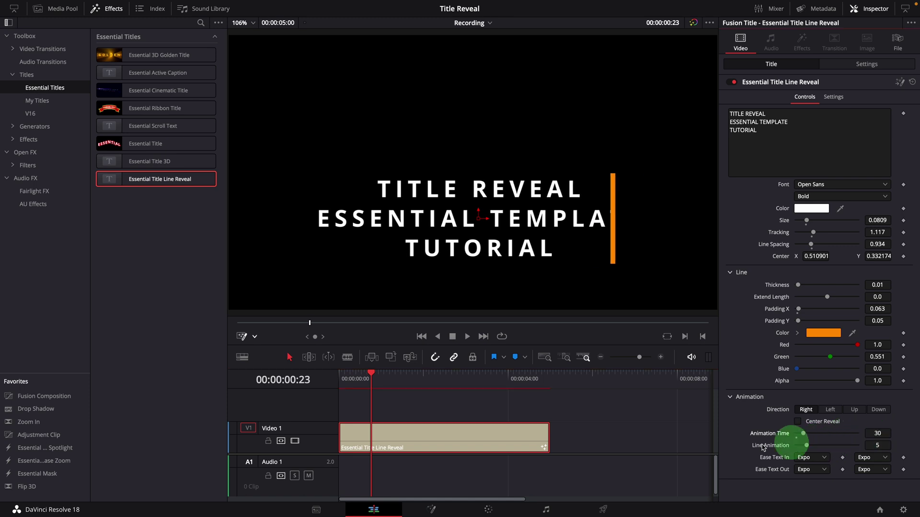
left_click(343, 376)
key("space")
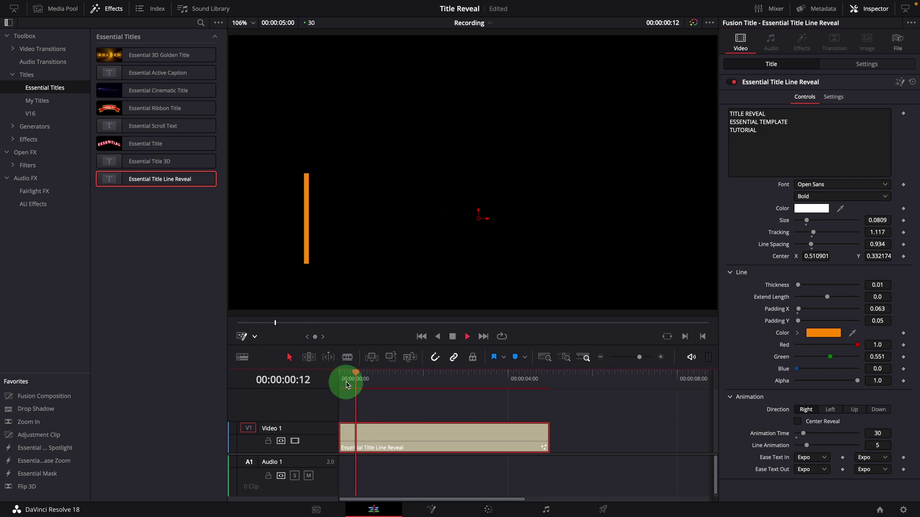
left_click(346, 381)
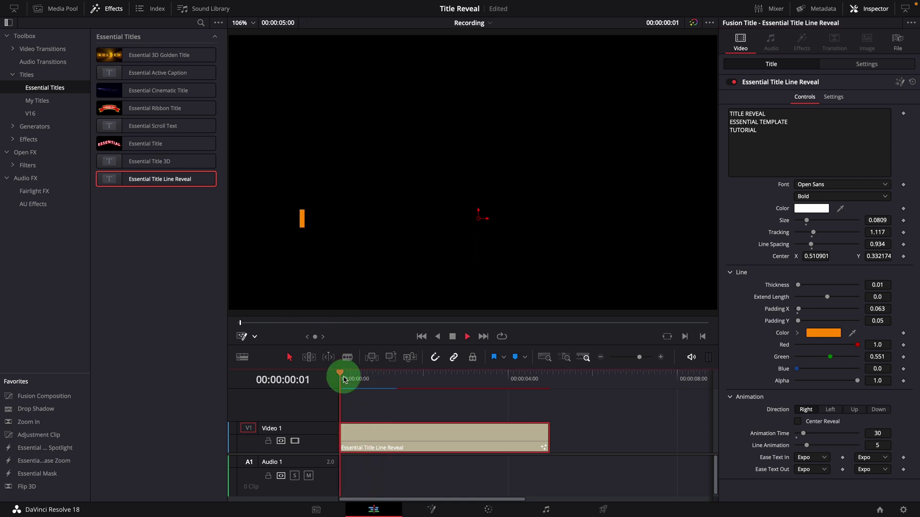
left_click(553, 389)
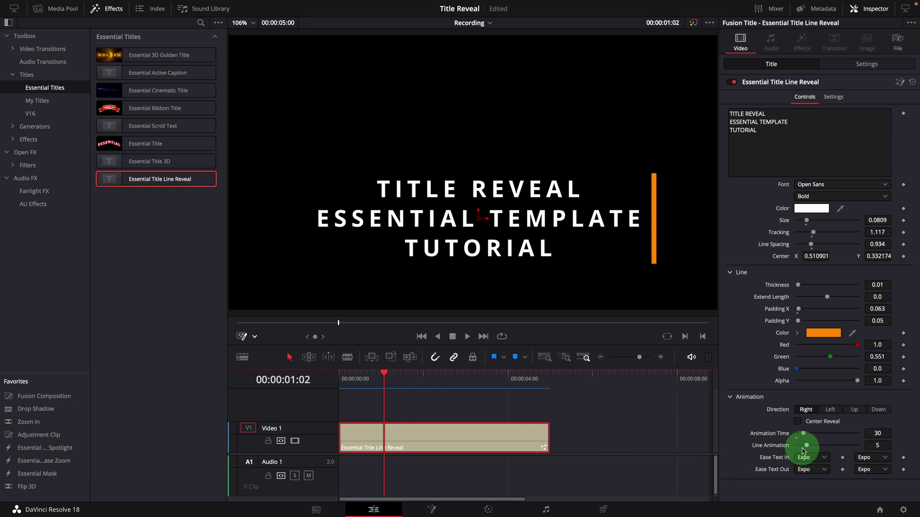
- Raise Line Animation to 8 and check the line at frame 8
left_click(805, 447)
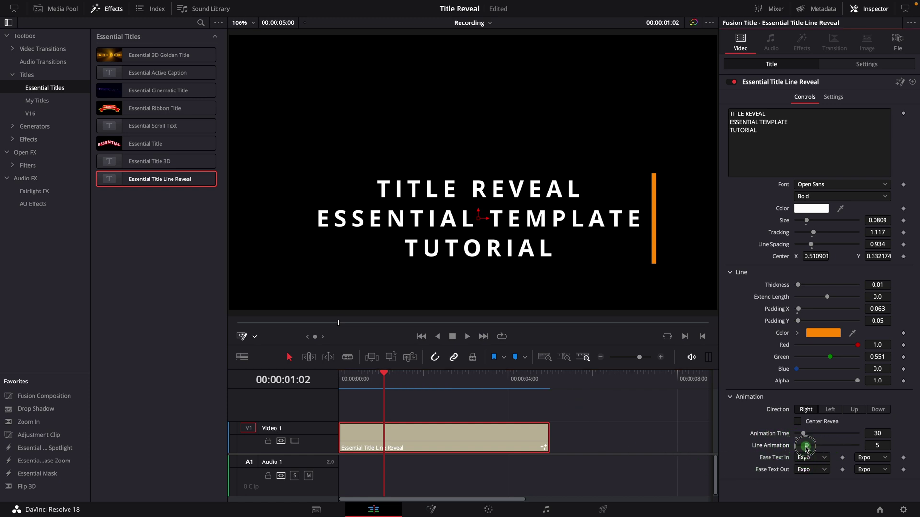
left_click(349, 381)
left_click_drag(341, 377, 346, 380)
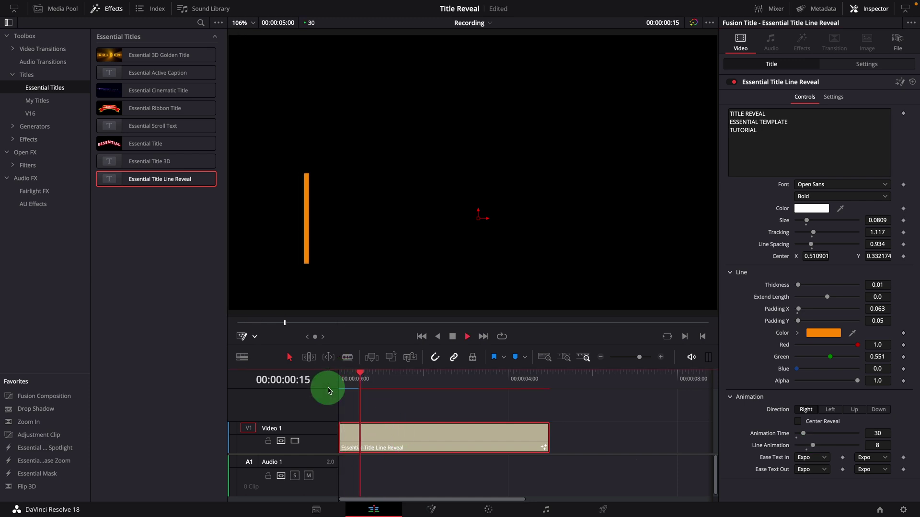
left_click(341, 376)
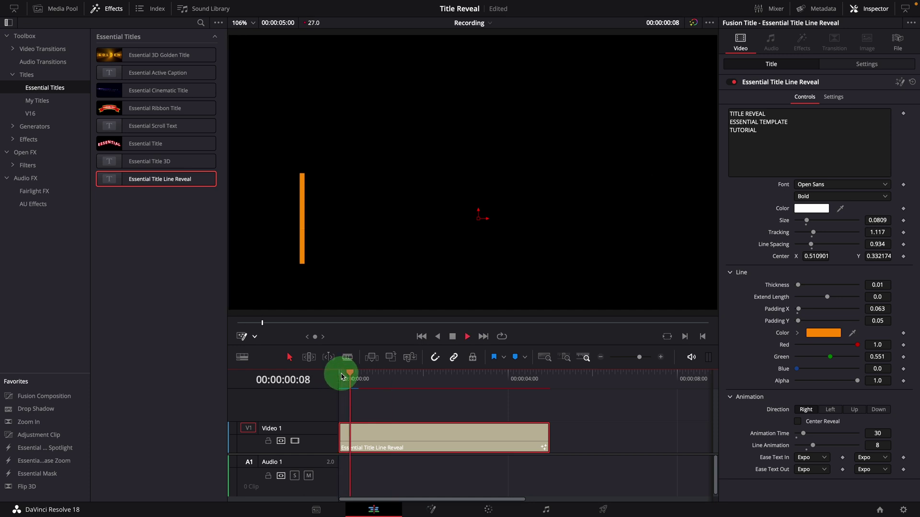
key("space")
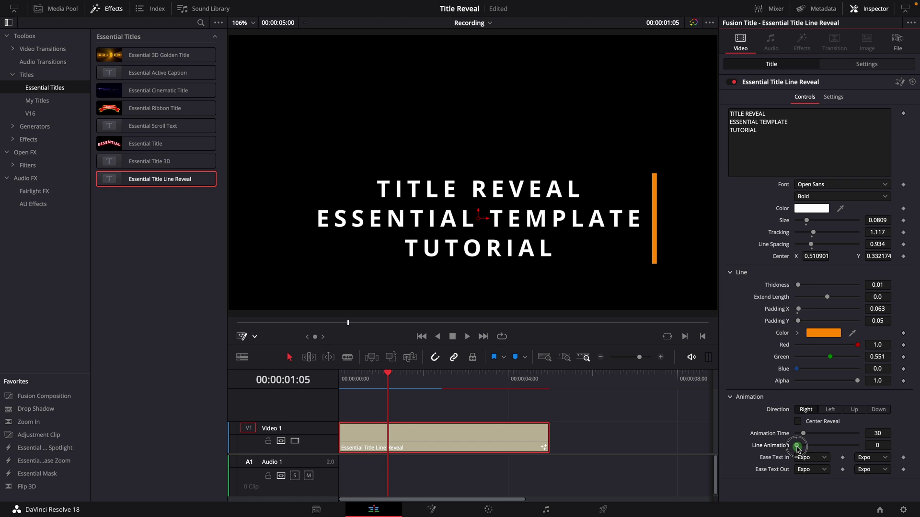
- Preview the reveal with Line Animation at 0, then reset it to 5 and replay
left_click(340, 377)
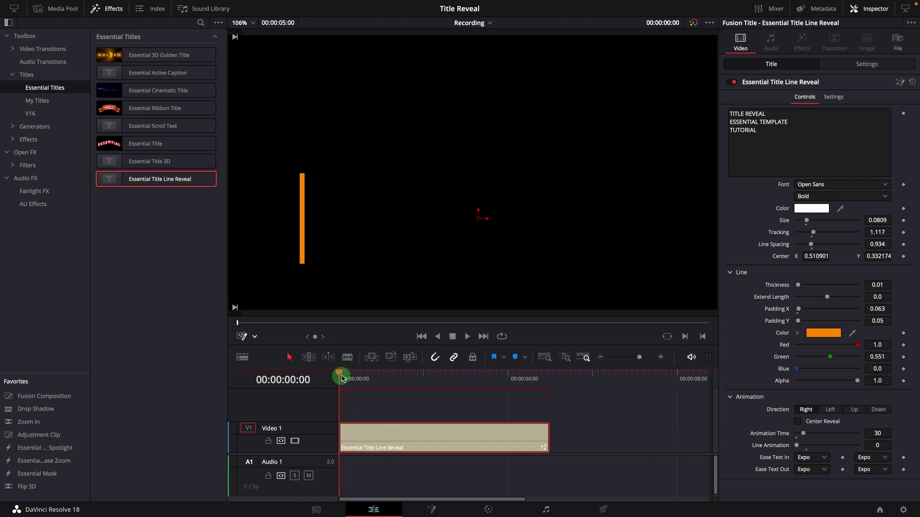
key("space")
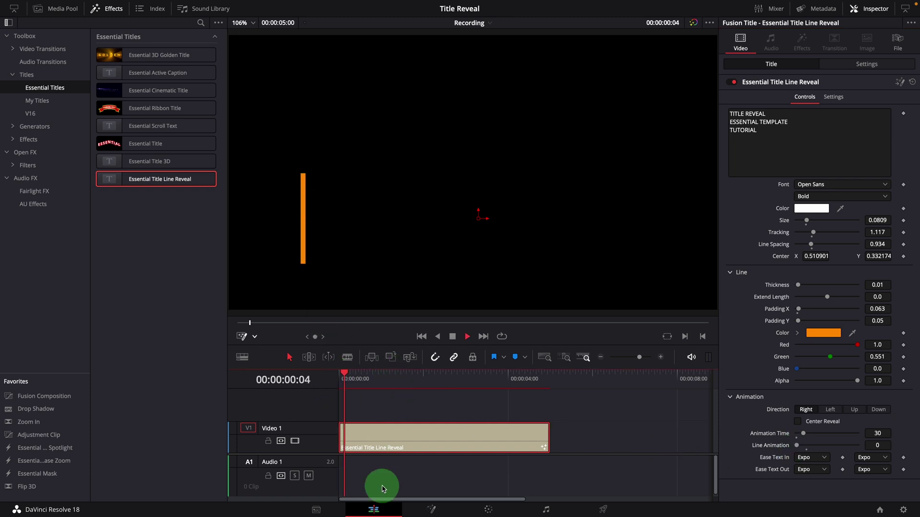
key("space")
left_click(339, 376)
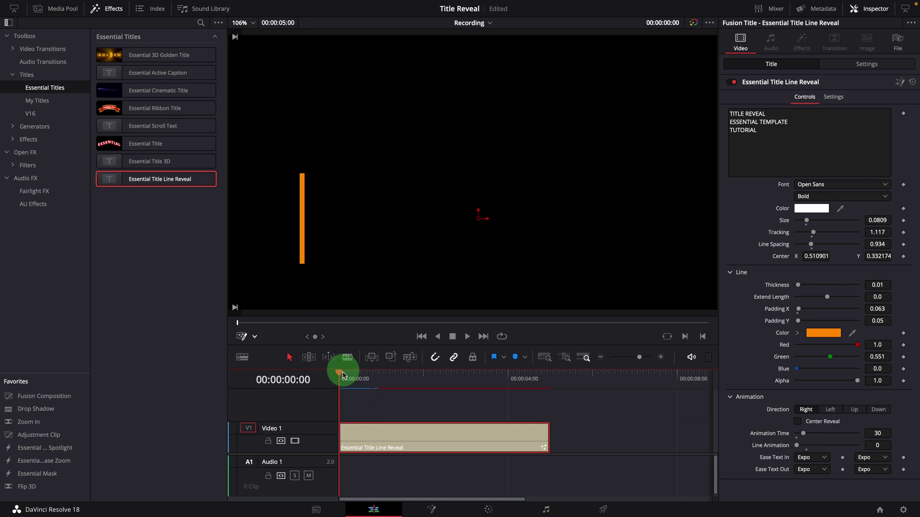
key("space")
key("space")
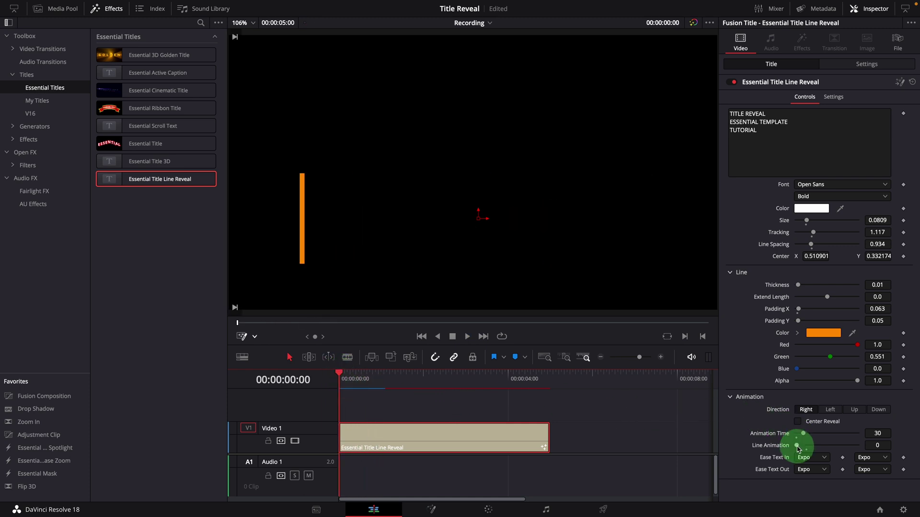
double_click(782, 449)
key("space")
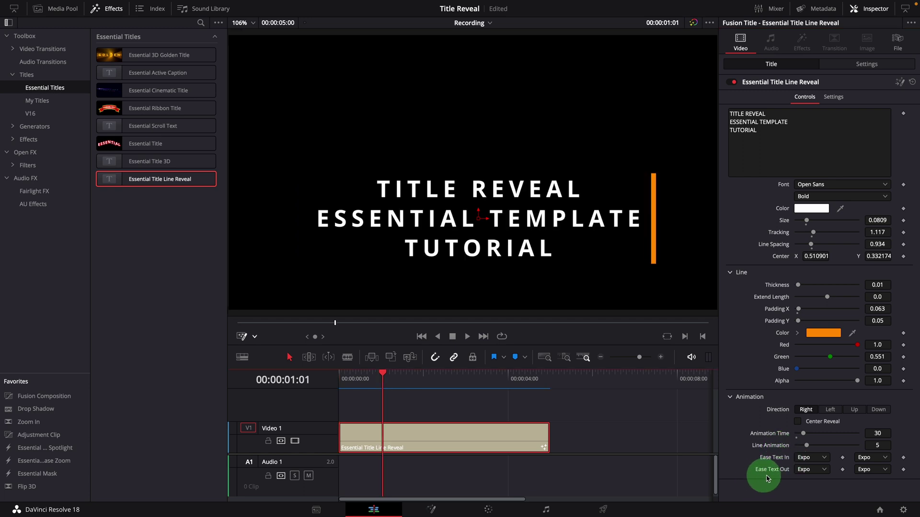
- Check the Ease Text In curve choices without changing them, then replay the reveal
left_click(810, 458)
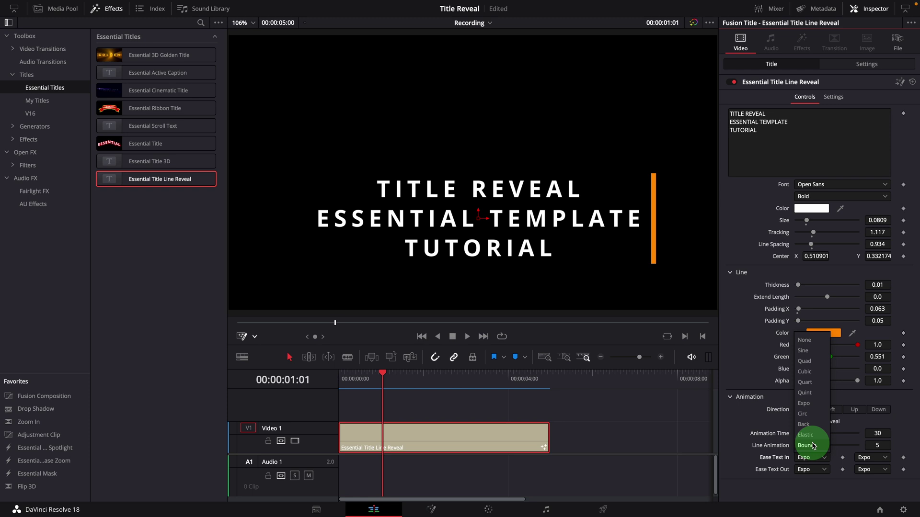
left_click(790, 482)
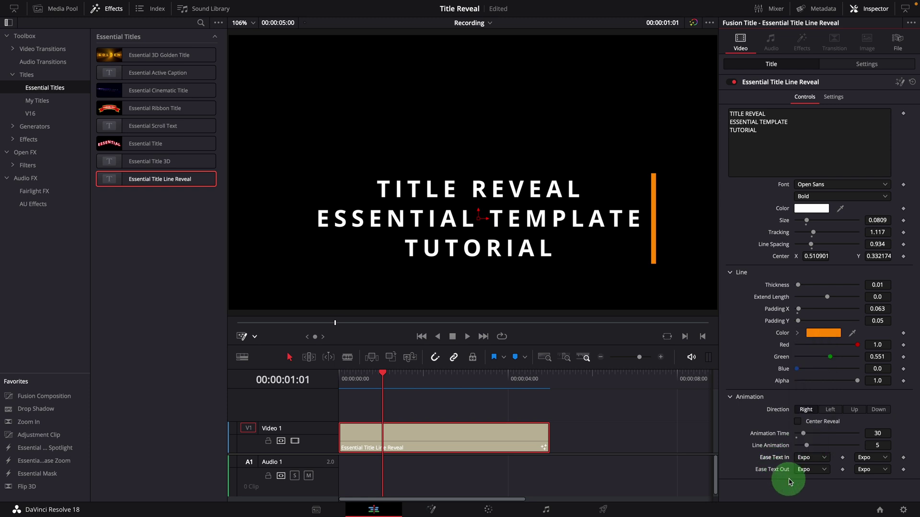
left_click_drag(364, 377, 343, 377)
key("space")
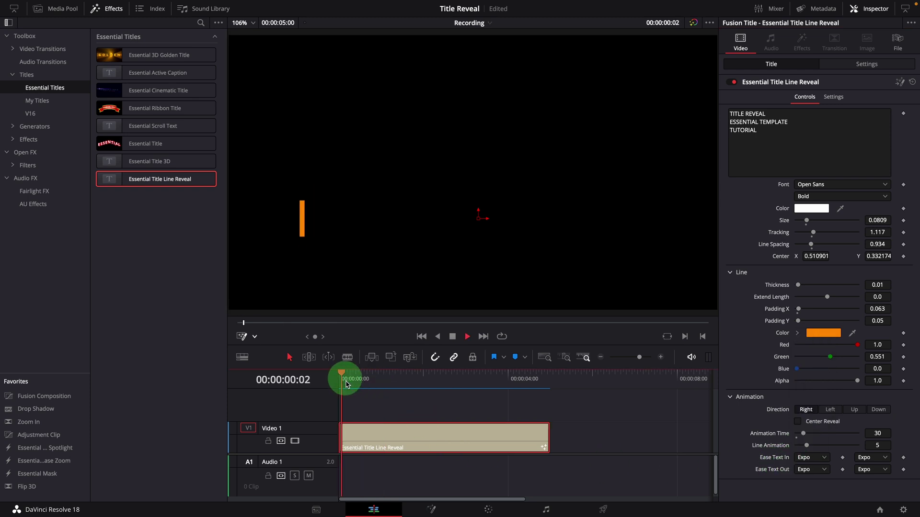
key("space")
key("Home")
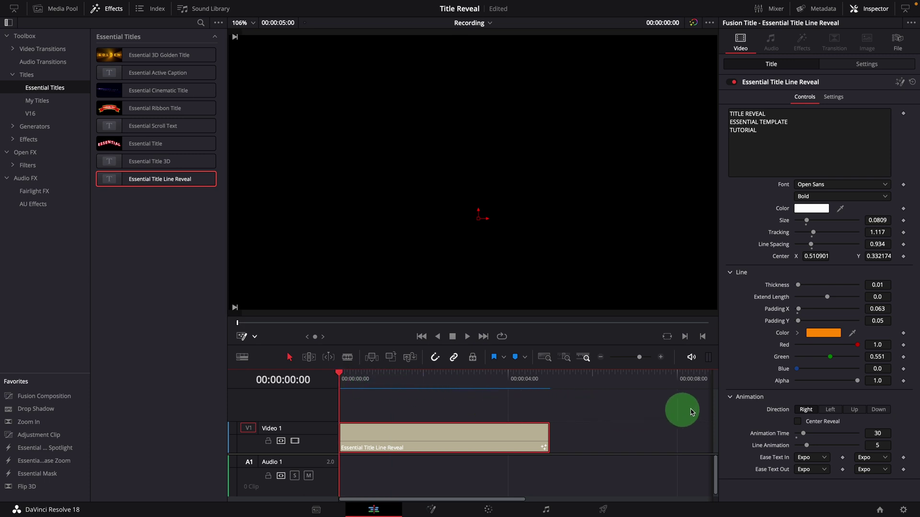
key("space")
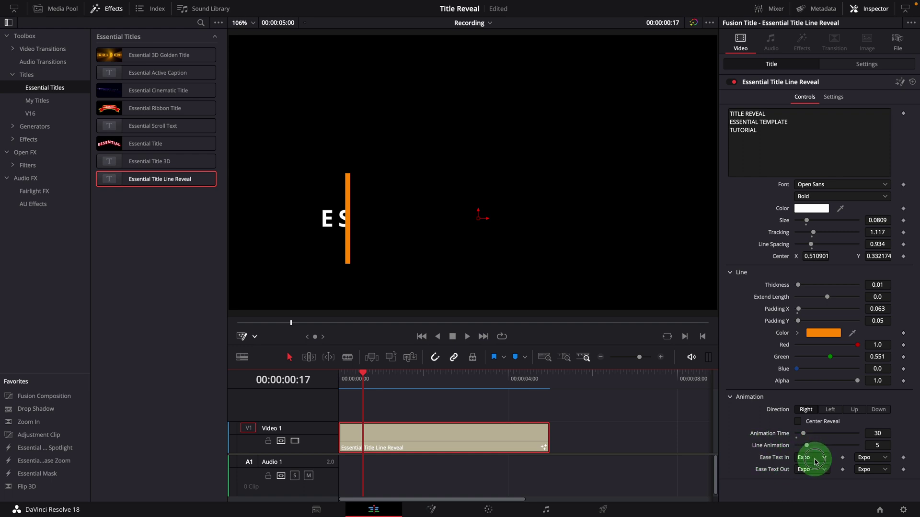
- Set the Ease Text In curve to None and preview the reveal
left_click(815, 462)
left_click(814, 342)
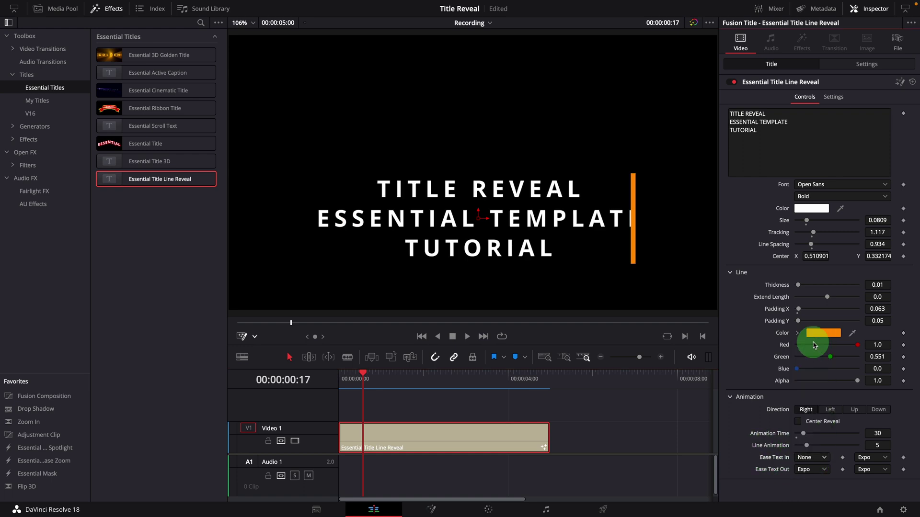
left_click(344, 379)
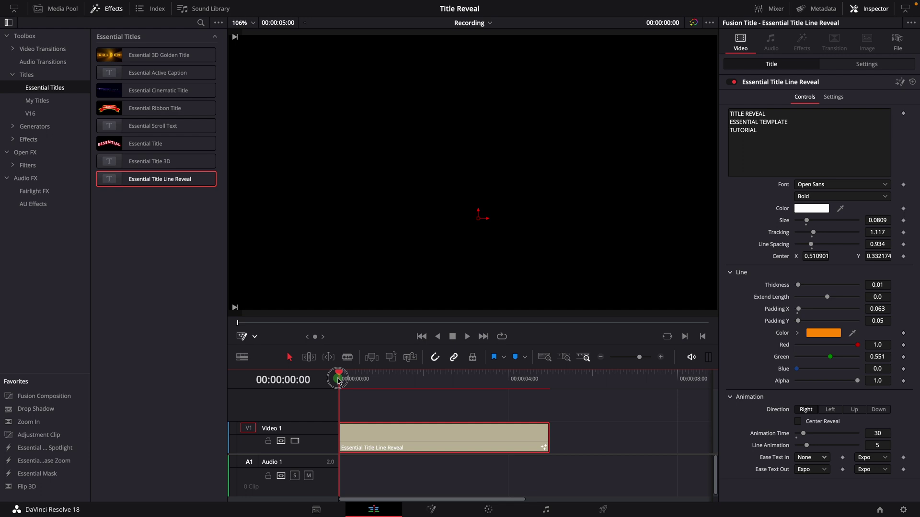
key("space")
left_click(342, 378)
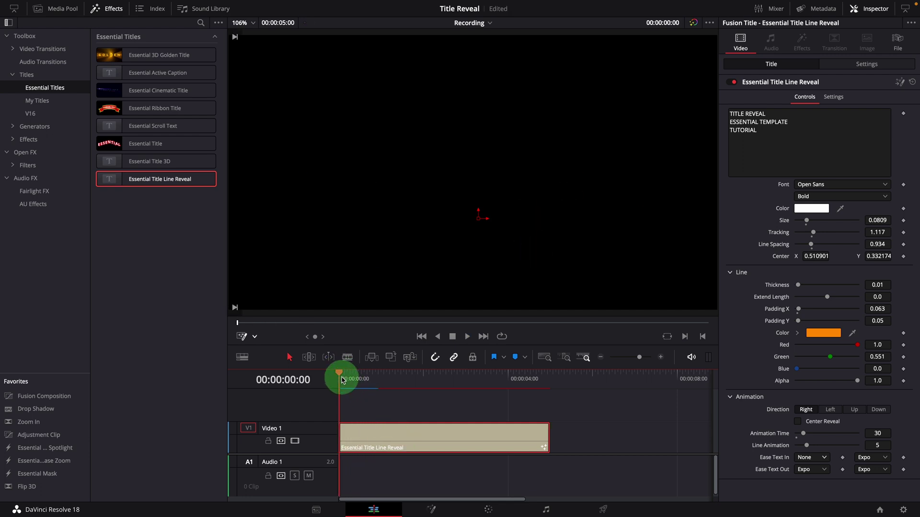
key("space")
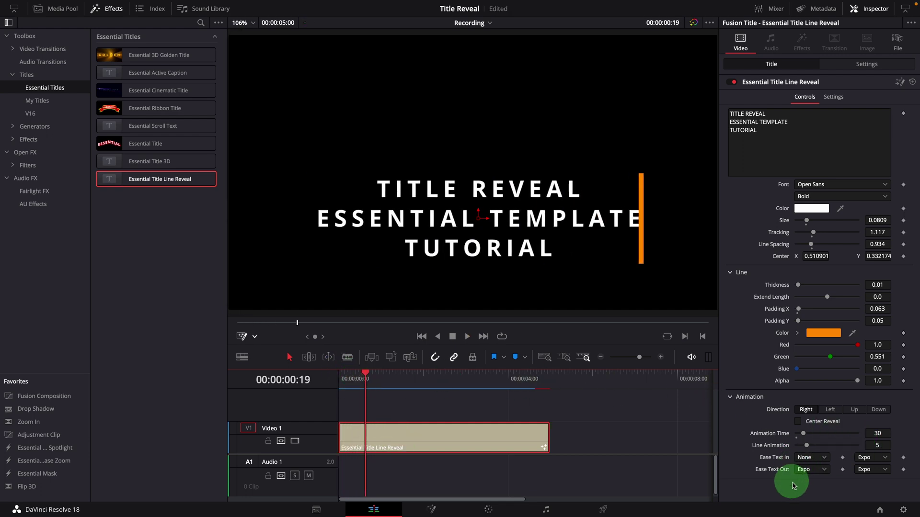
- Set the second ease-in curve from Expo to Cubic and replay the reveal
left_click(869, 457)
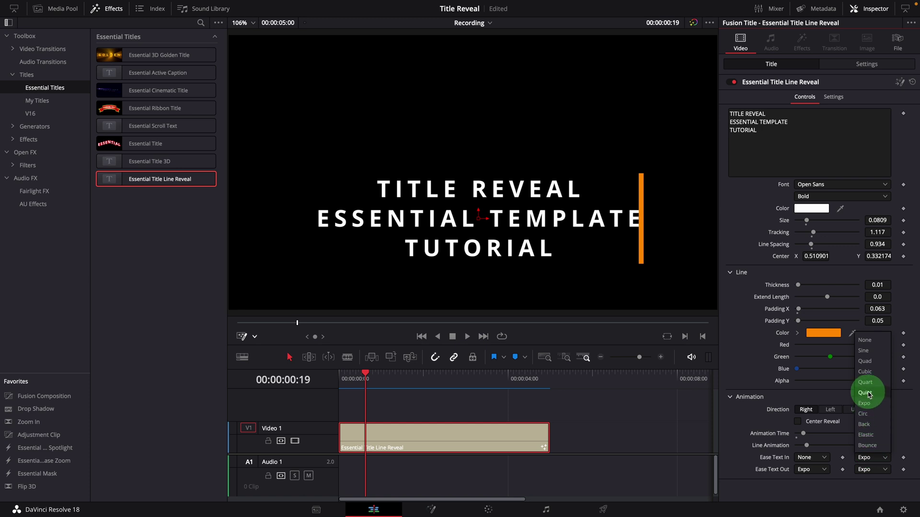
left_click(867, 371)
left_click(345, 376)
key("space")
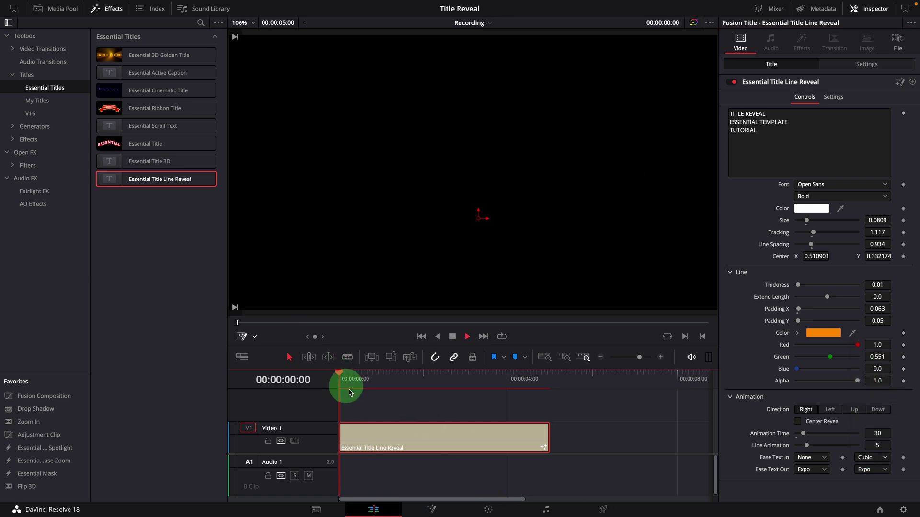
left_click(347, 377)
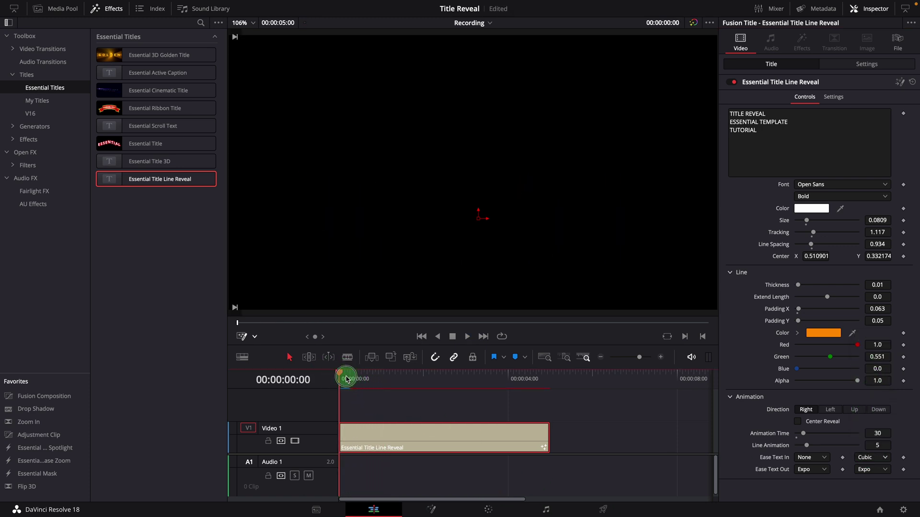
key("space")
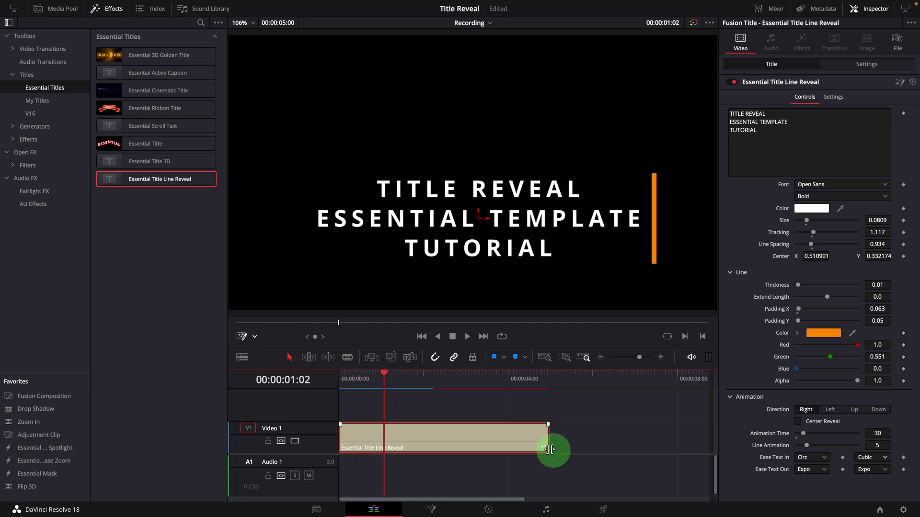
left_click(507, 379)
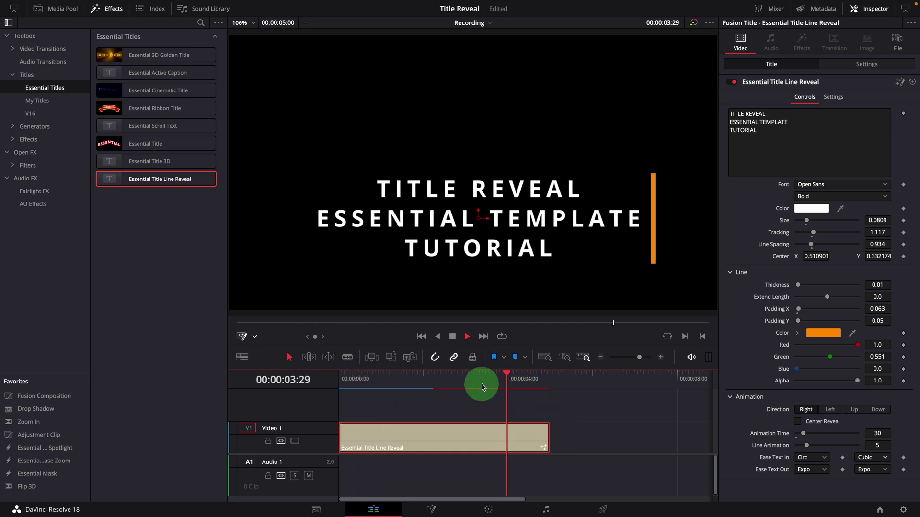
key("space")
left_click(504, 378)
key("space")
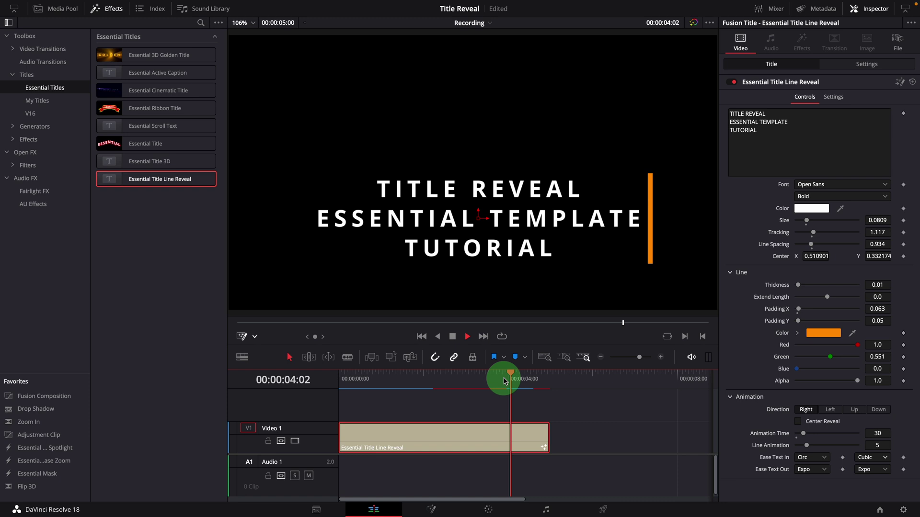
left_click(497, 379)
key("space")
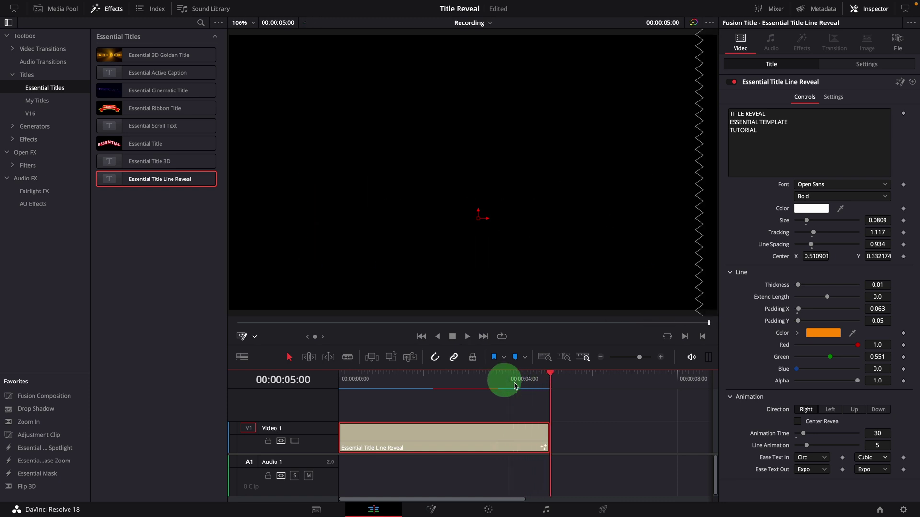
left_click(498, 437)
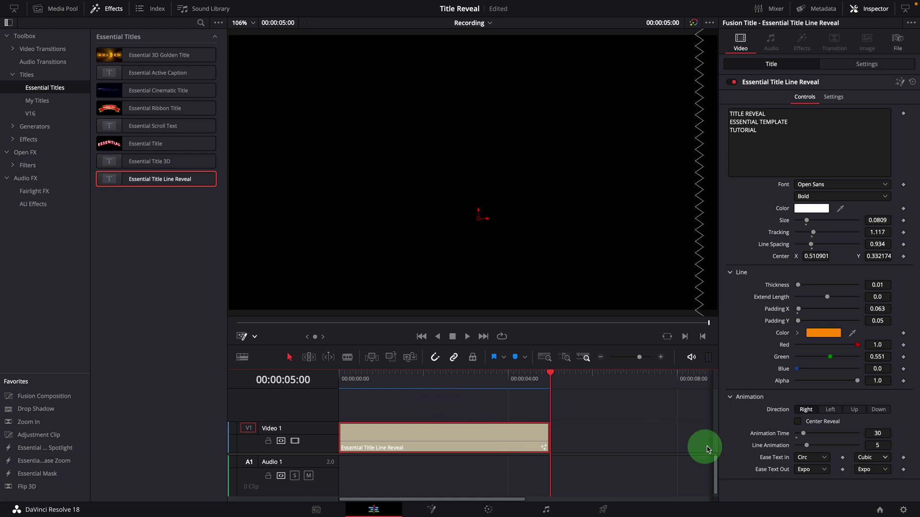
left_click(438, 374)
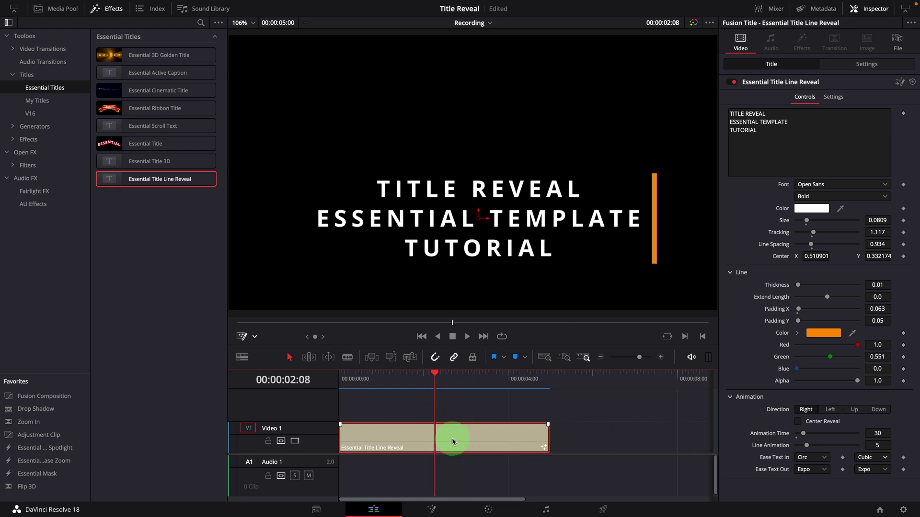
- Open the title clip on the Fusion page and select its title node
right_click(481, 444)
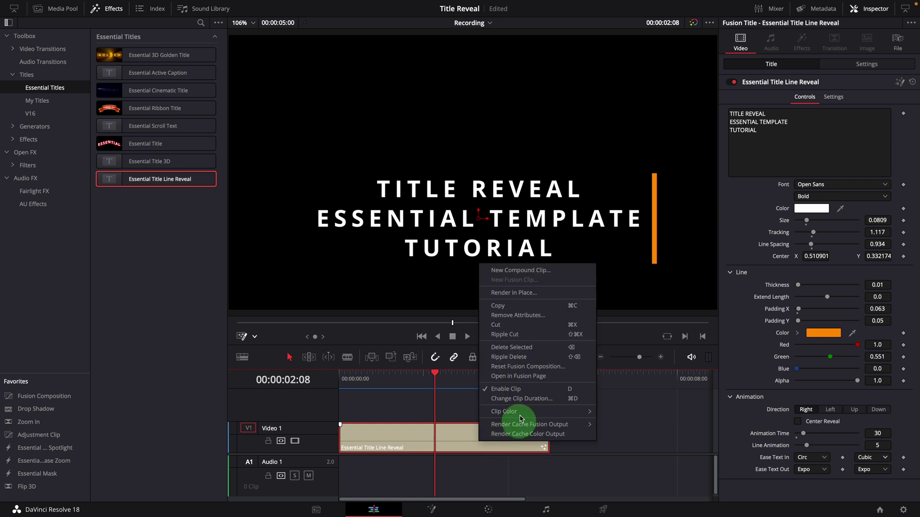
left_click(508, 376)
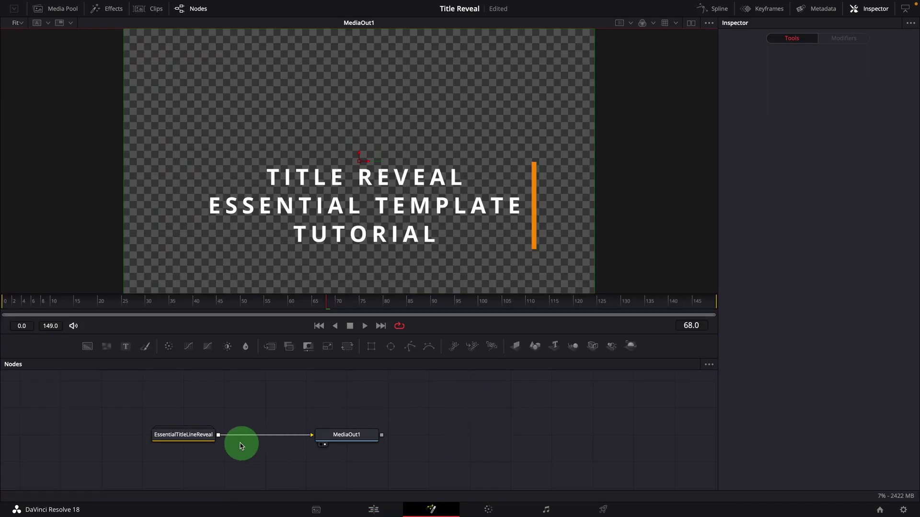
left_click(185, 434)
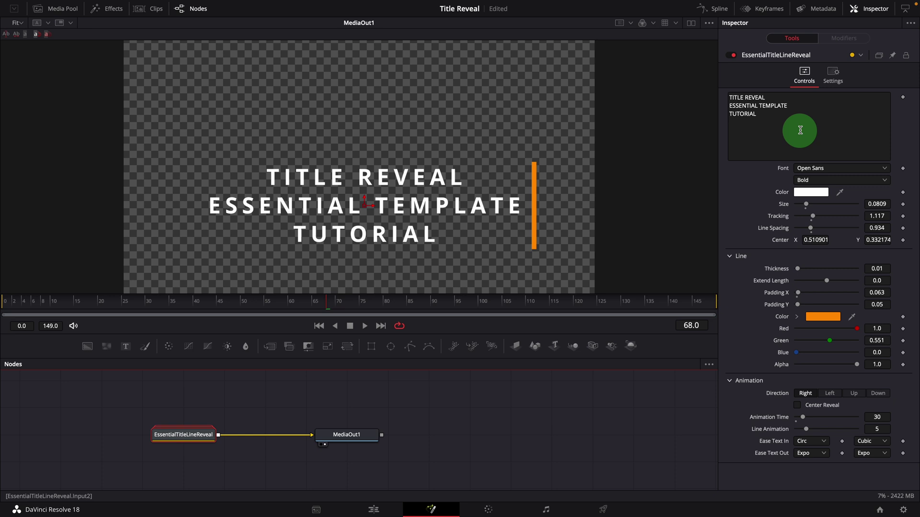
- Add Character Level Styling to the text and select the word TITLE in the viewer
right_click(789, 118)
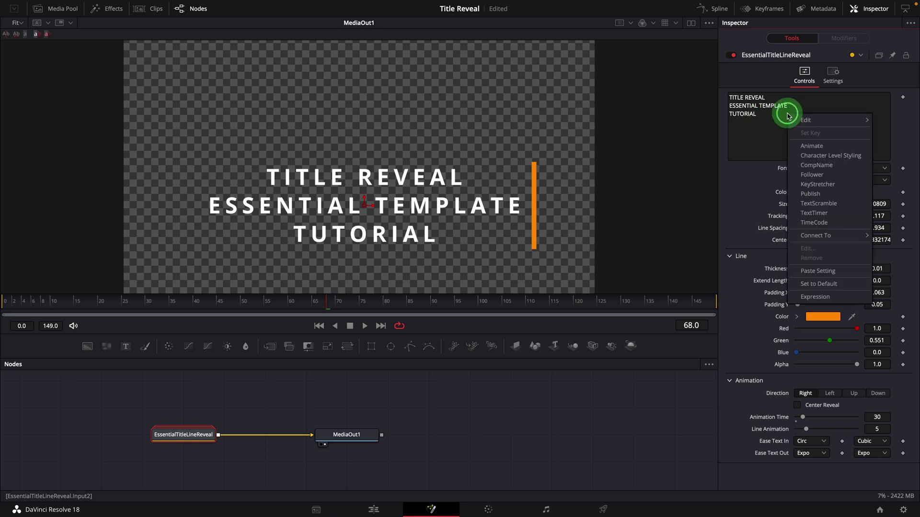
left_click(813, 157)
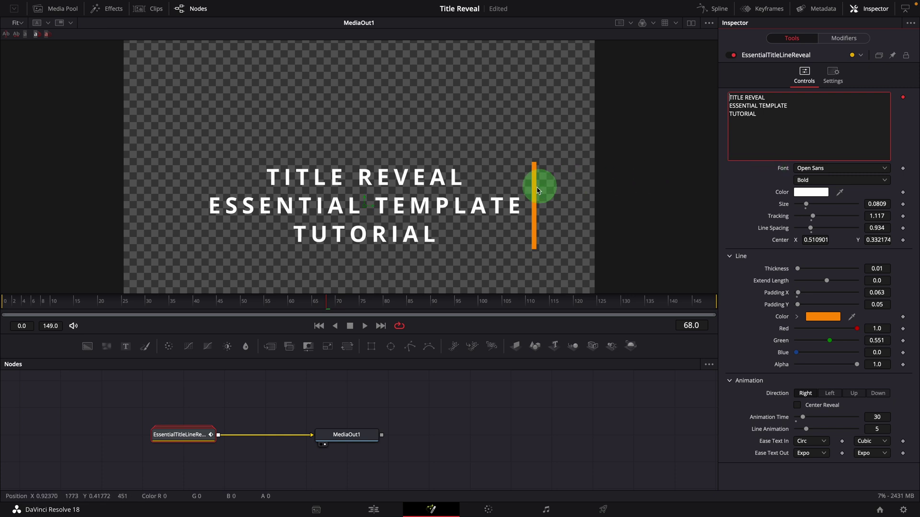
left_click_drag(263, 170, 317, 186)
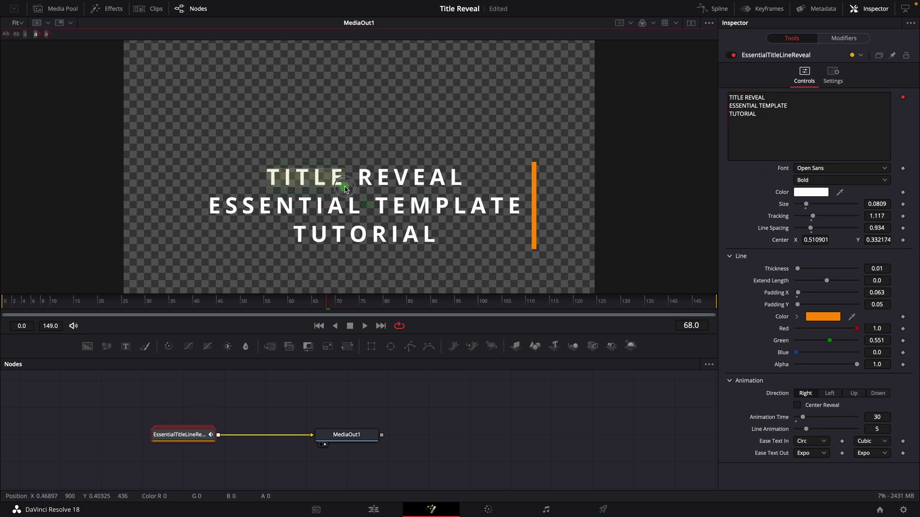
- In the Modifiers tab, colour the word TITLE orange and set its size to 0.126
left_click(843, 38)
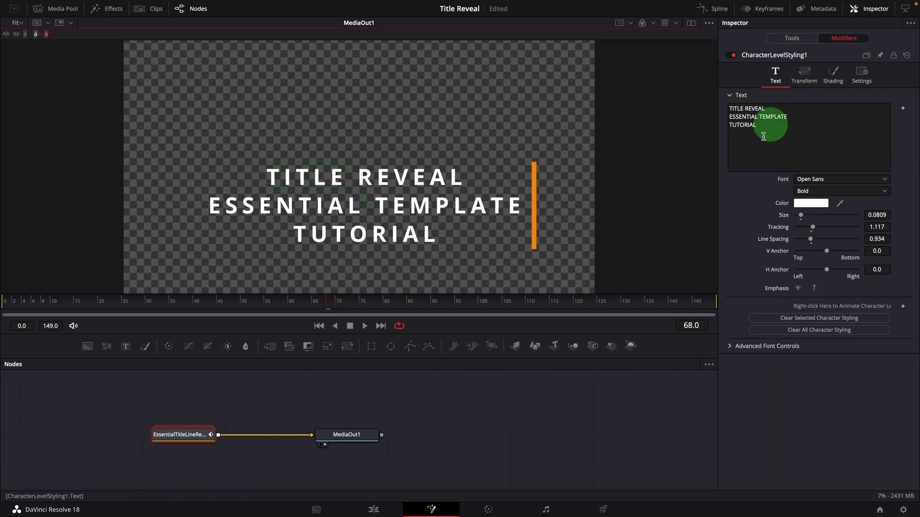
left_click(806, 204)
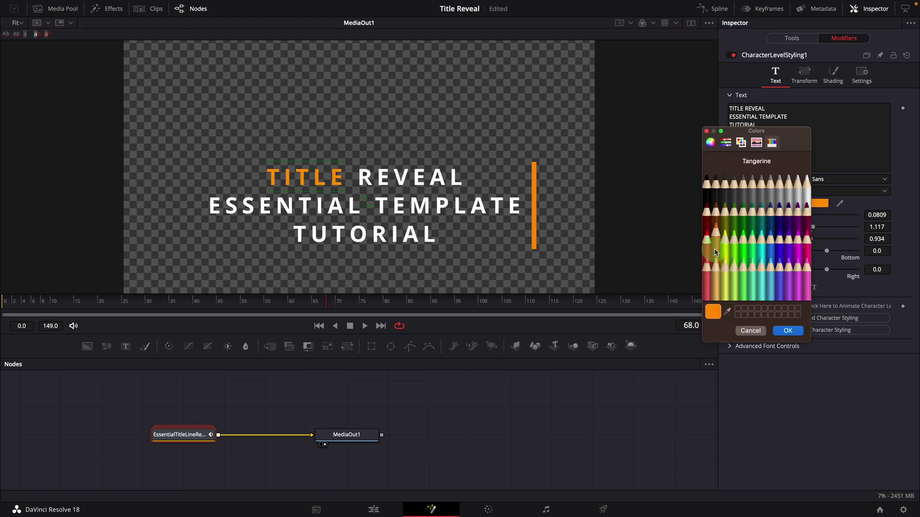
left_click(793, 331)
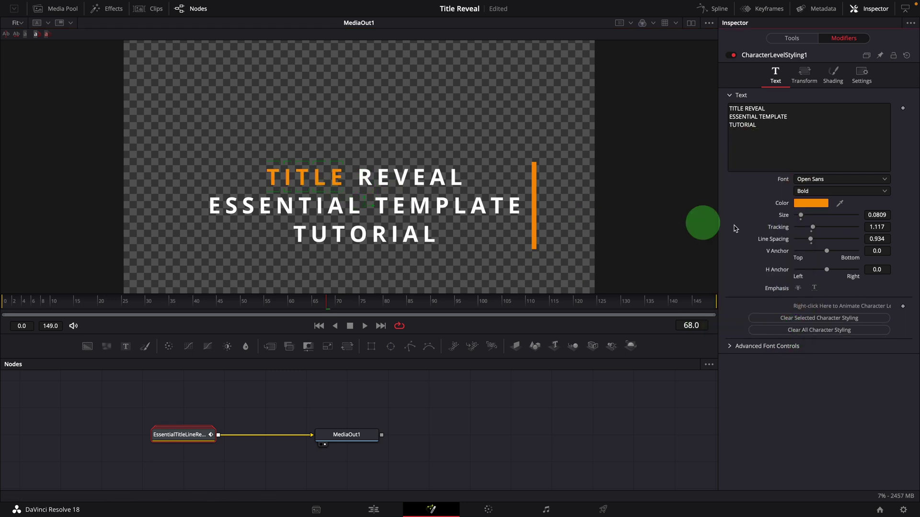
left_click(804, 216)
left_click_drag(804, 218, 805, 218)
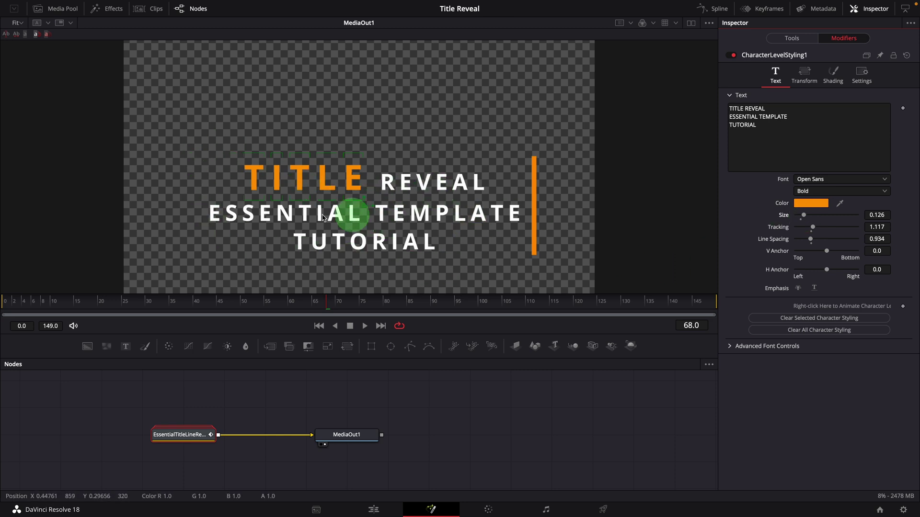
- Expand the title group, select MainText, and enable shading Element 5
double_click(175, 434)
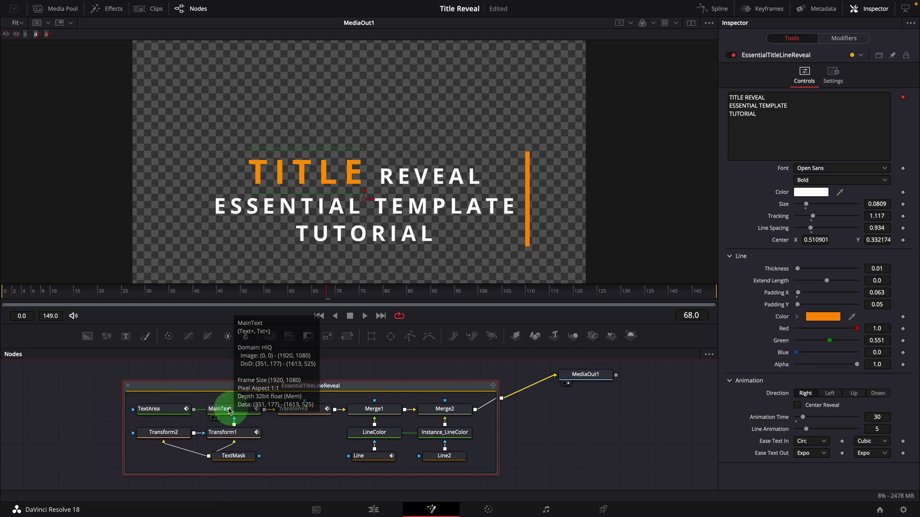
left_click(223, 410)
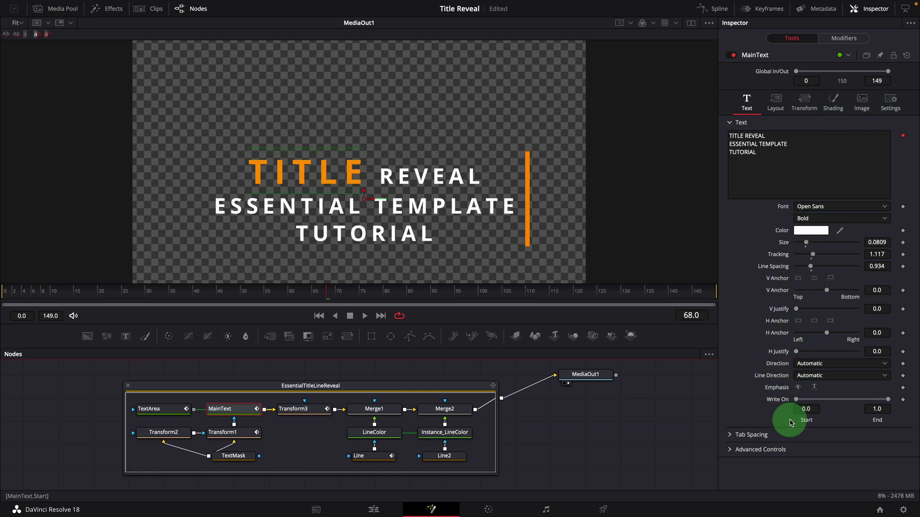
left_click(833, 101)
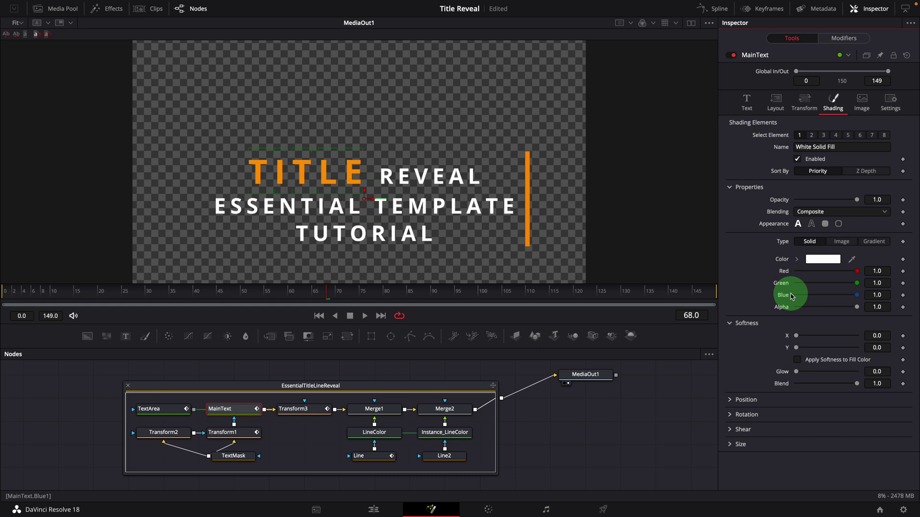
left_click(848, 136)
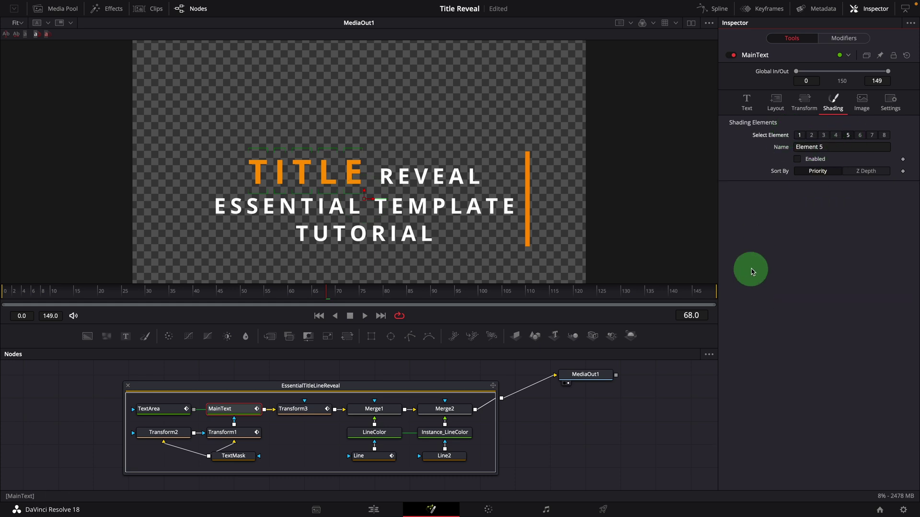
left_click(797, 160)
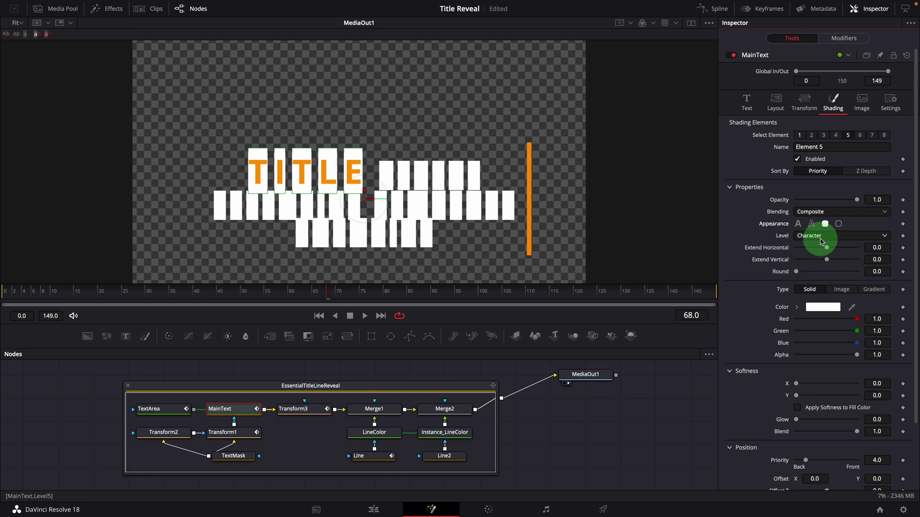
- Set Element 5 to Text level with a blue colour and Extend Horizontal 0.38
left_click(815, 235)
left_click(808, 249)
left_click(822, 307)
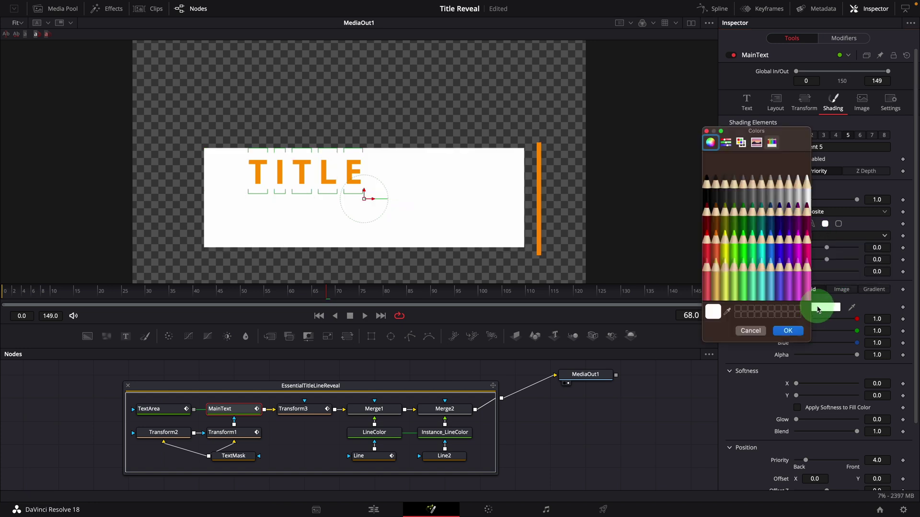
left_click(768, 220)
left_click(797, 335)
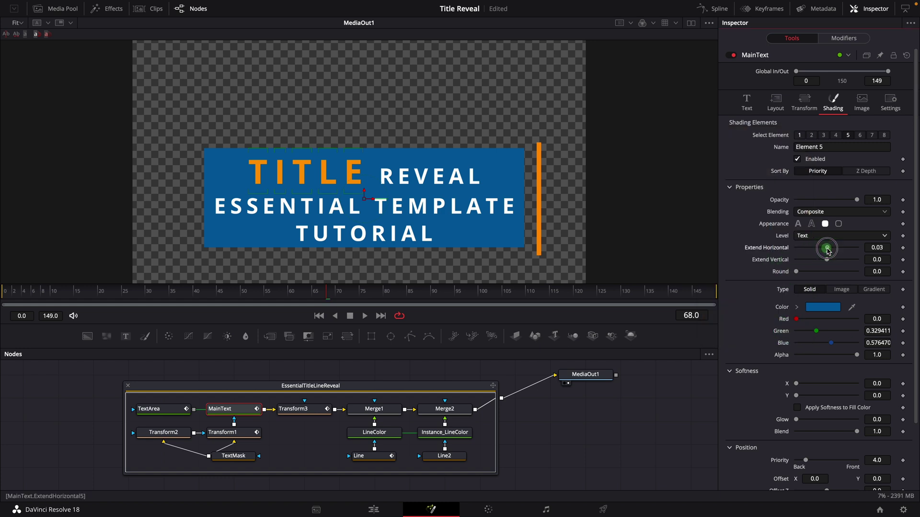
left_click_drag(827, 251, 833, 247)
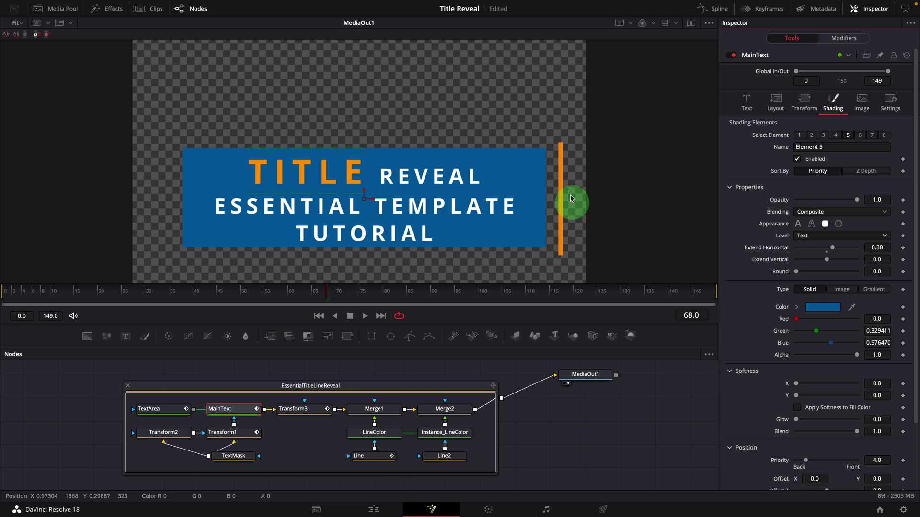
- Set the title group's line Padding X to 0.008 and preview from frame 0
left_click_drag(400, 389, 396, 386)
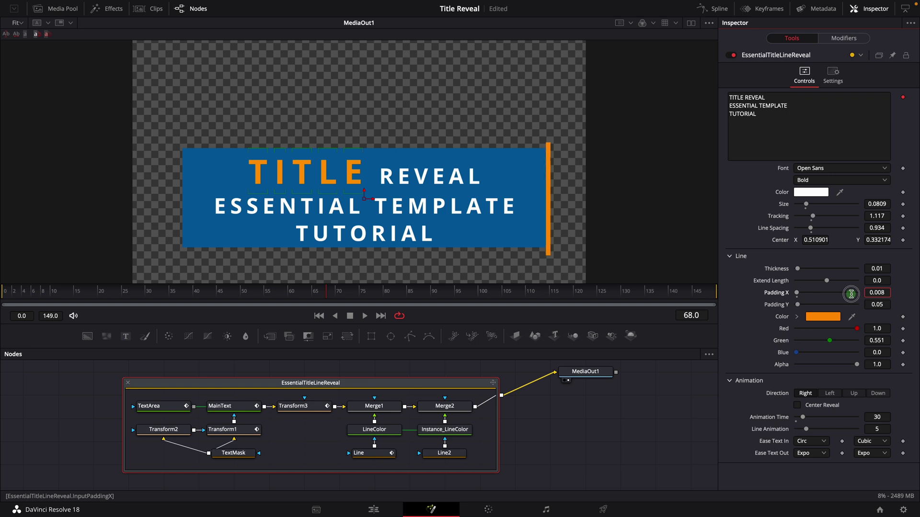
left_click(6, 295)
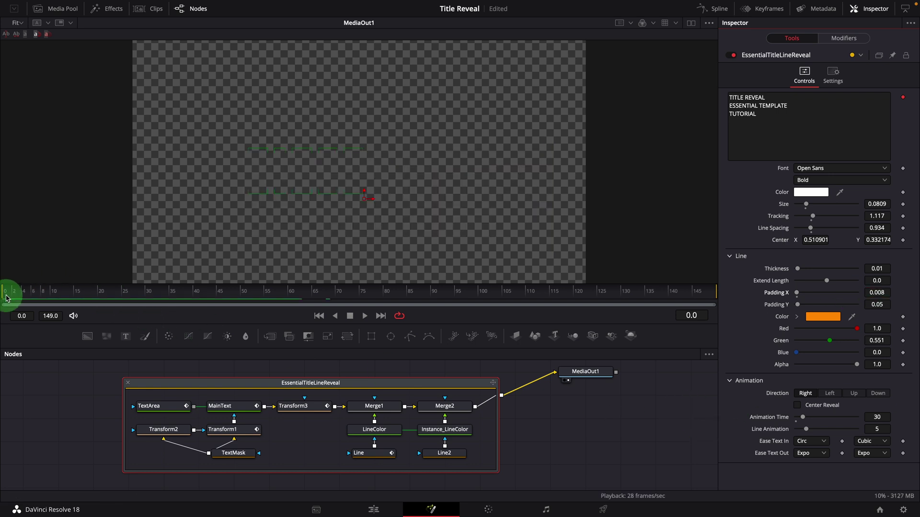
key("space")
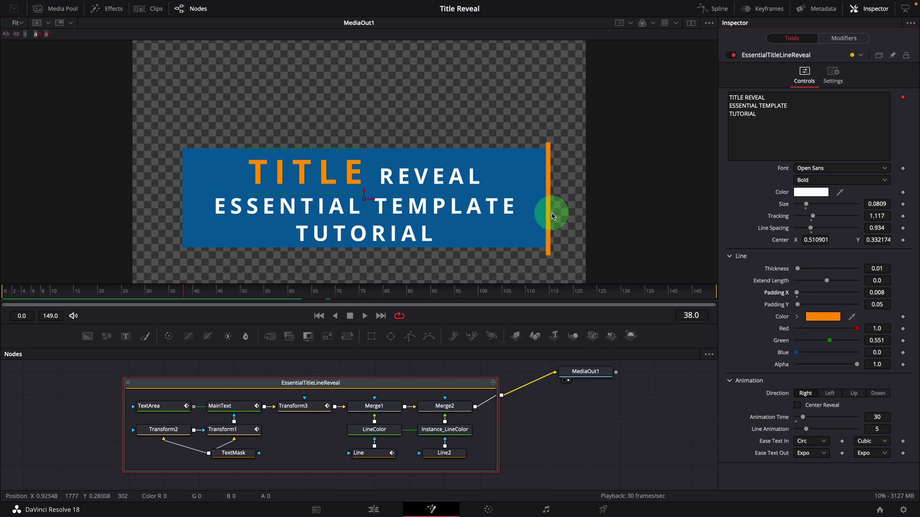
- Change LineColor to a vertical gradient and raise the Bottom colour's green
left_click(375, 435)
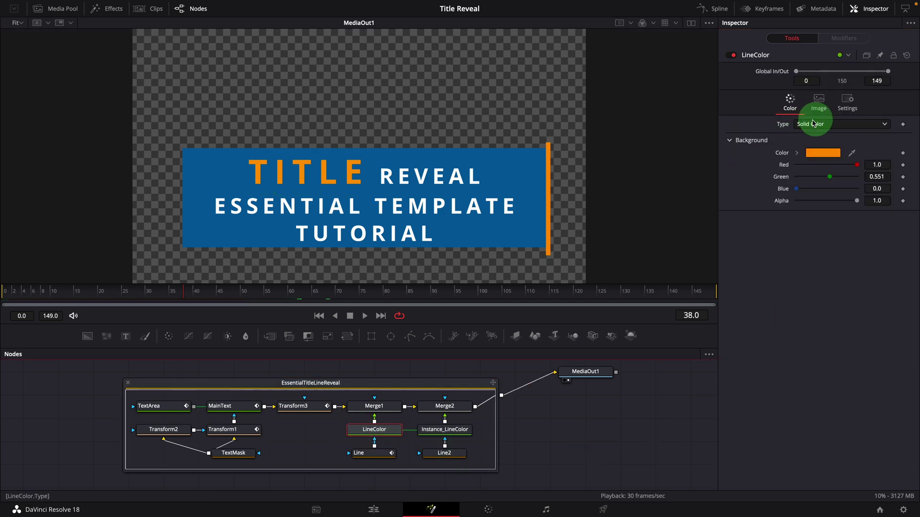
left_click(837, 124)
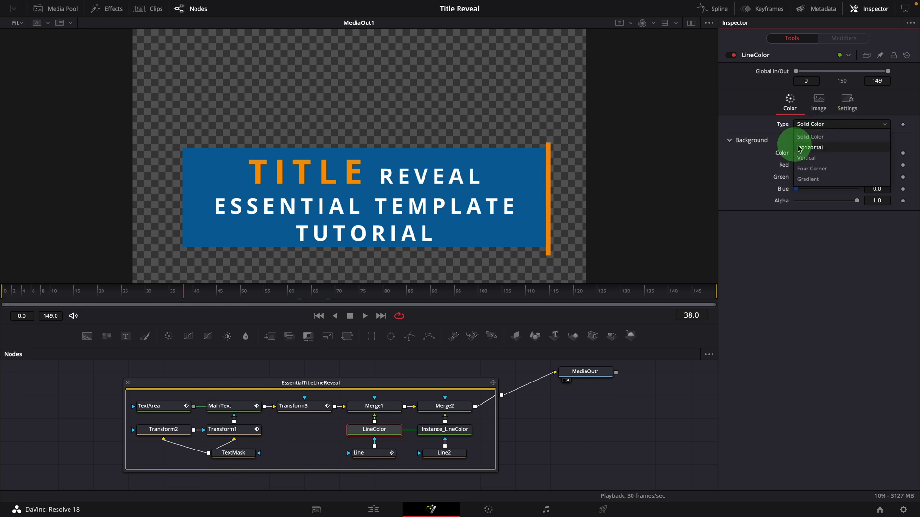
left_click(813, 148)
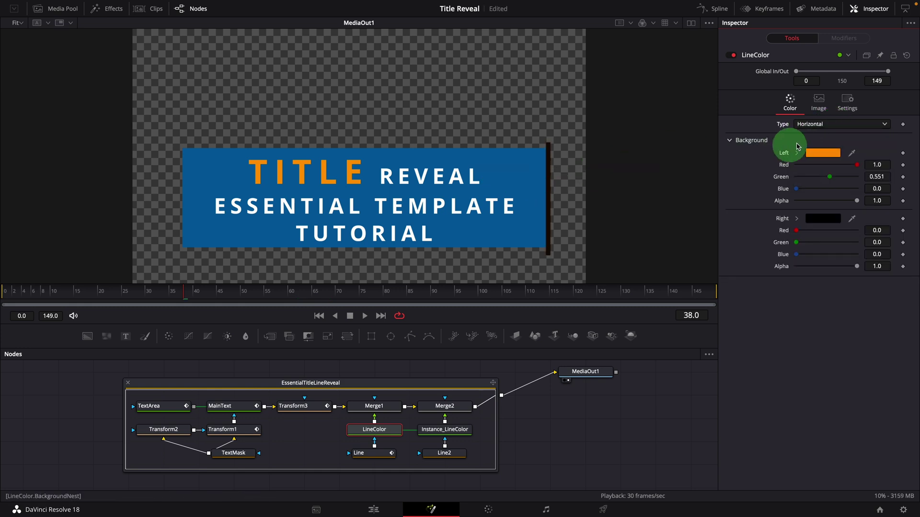
left_click(835, 130)
left_click(808, 156)
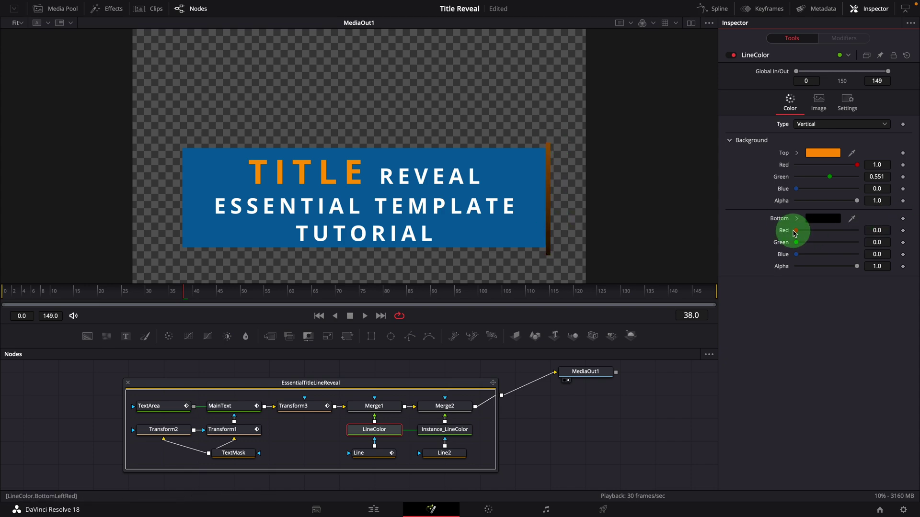
left_click_drag(796, 242, 839, 256)
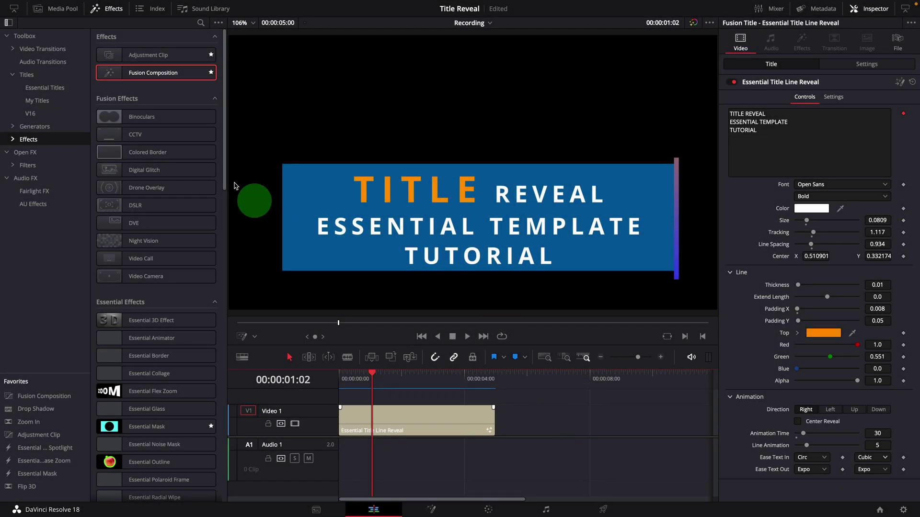
- Place a Fusion Composition clip after the title, open it in Fusion, and add a Text+ node
left_click_drag(122, 72, 509, 435)
left_click(555, 422)
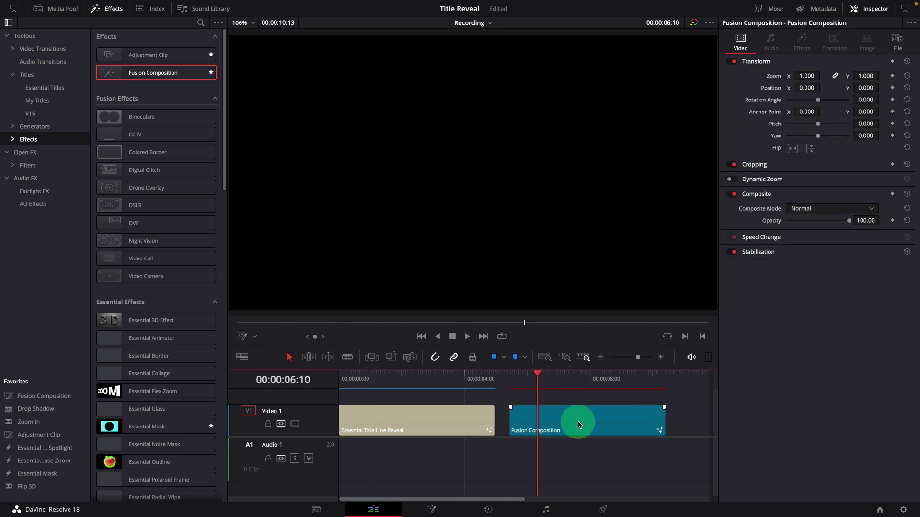
right_click(568, 428)
left_click(605, 363)
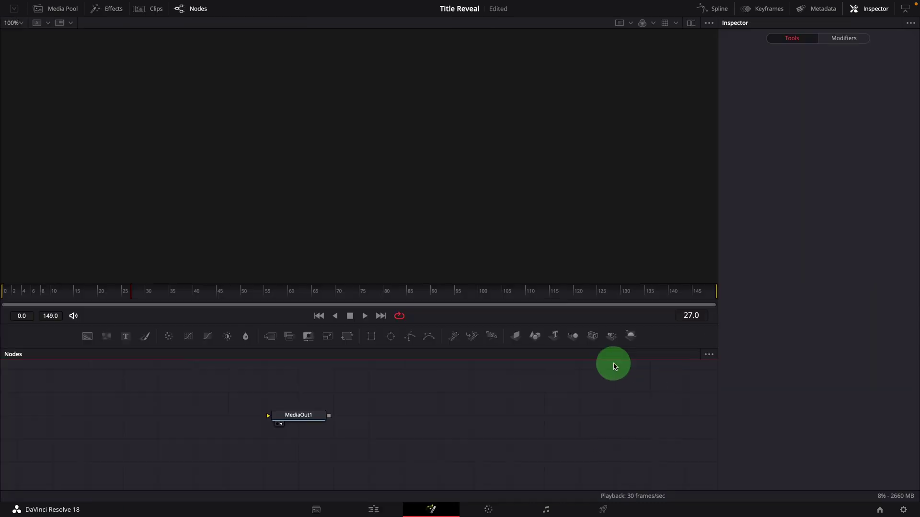
left_click_drag(307, 420, 481, 421)
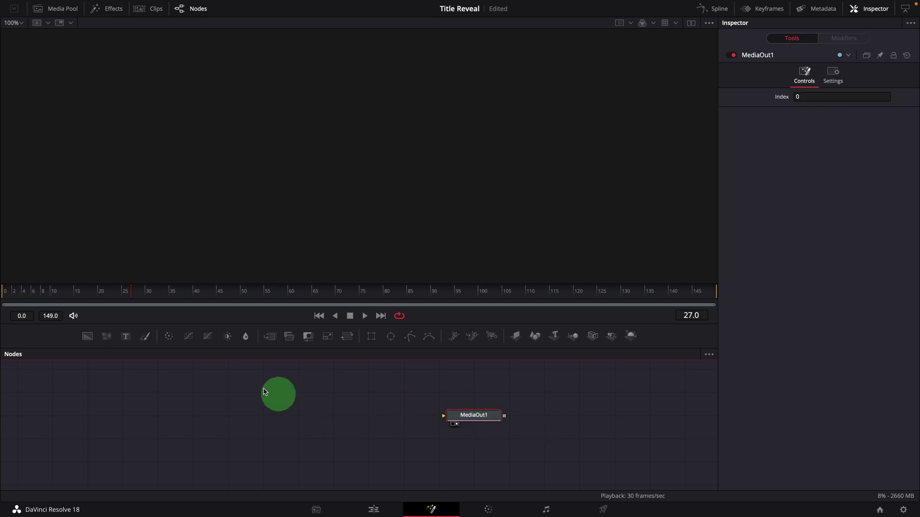
left_click_drag(126, 337, 450, 417)
- Wire Text1 into MediaOut1 and set its text to 'TITLE REVEAL'
left_click(314, 419)
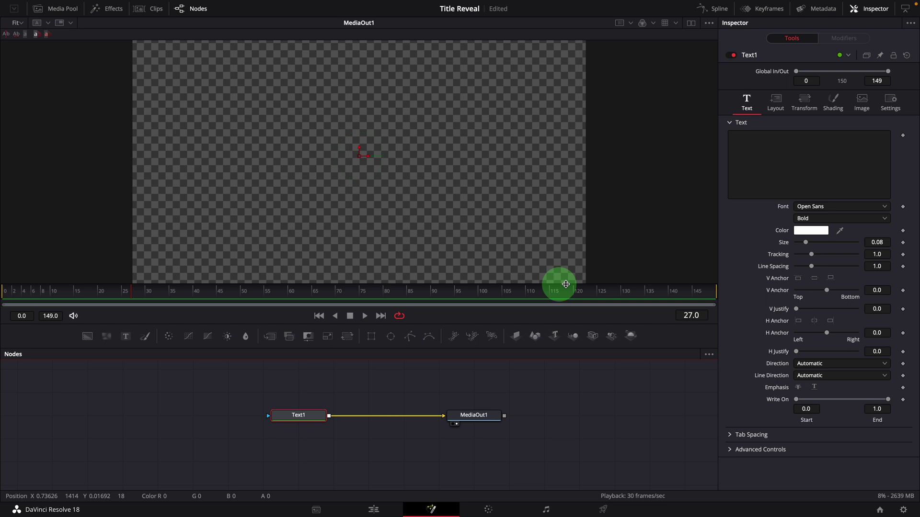
left_click(761, 151)
type("TITLE REVEAL")
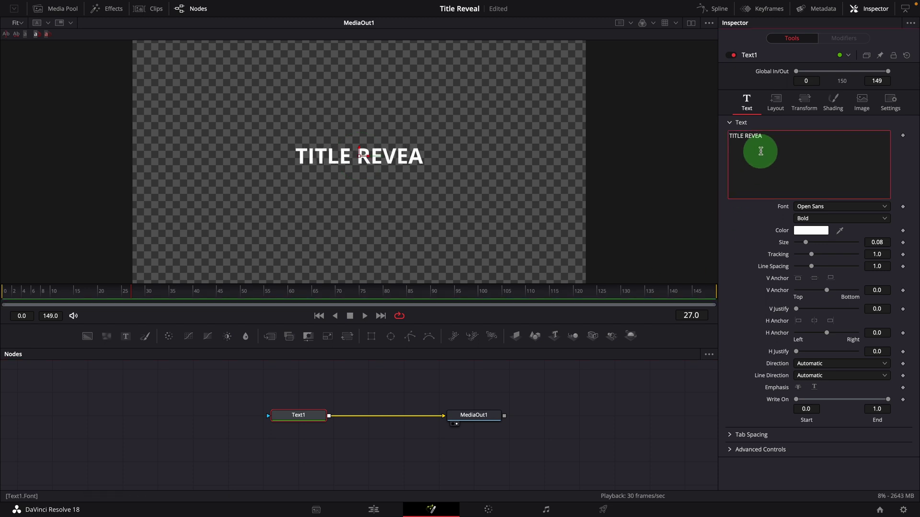
left_click(304, 418)
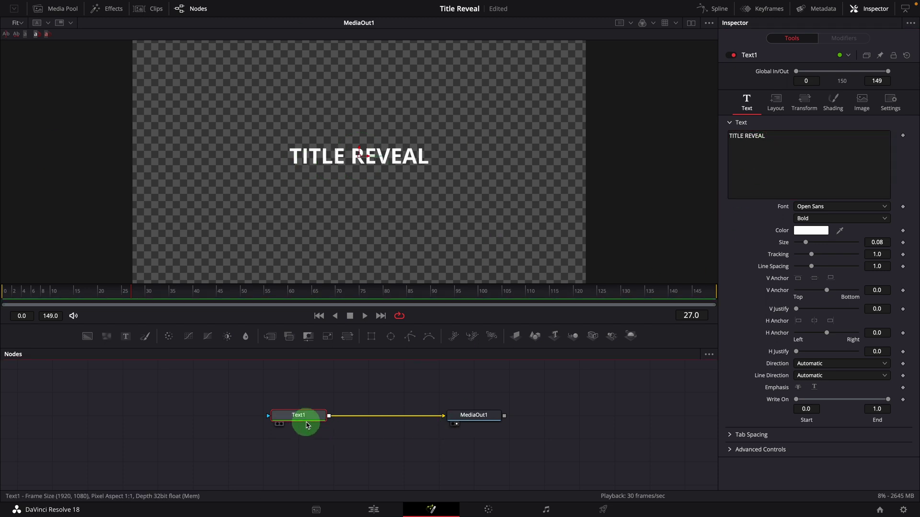
- Add a Rectangle mask to Text1 with its Center expression set to Text1.Center
left_click(372, 338)
left_click(312, 390)
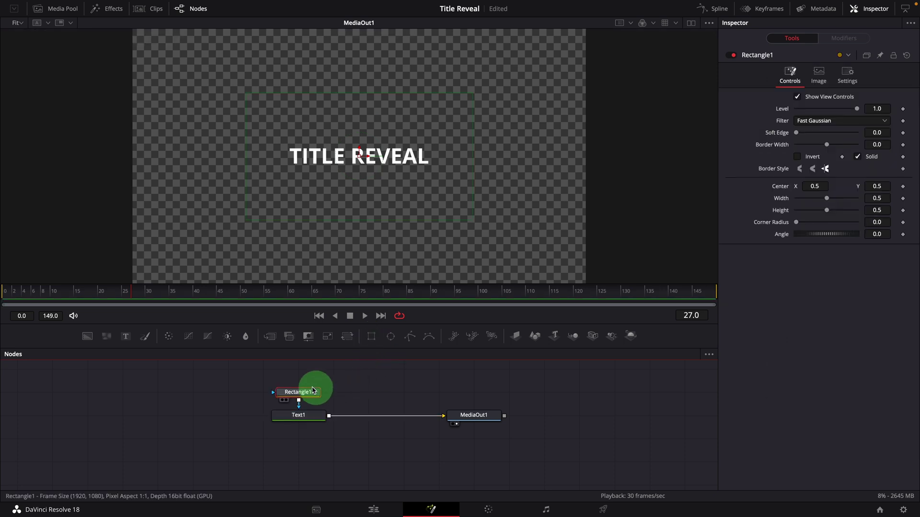
left_click_drag(305, 394, 350, 394)
left_click(319, 413)
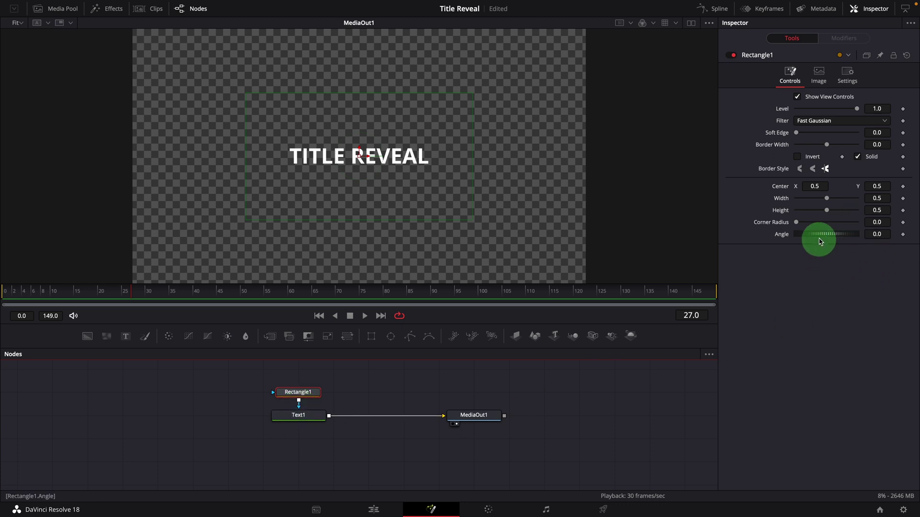
left_click(820, 188)
left_click(860, 237)
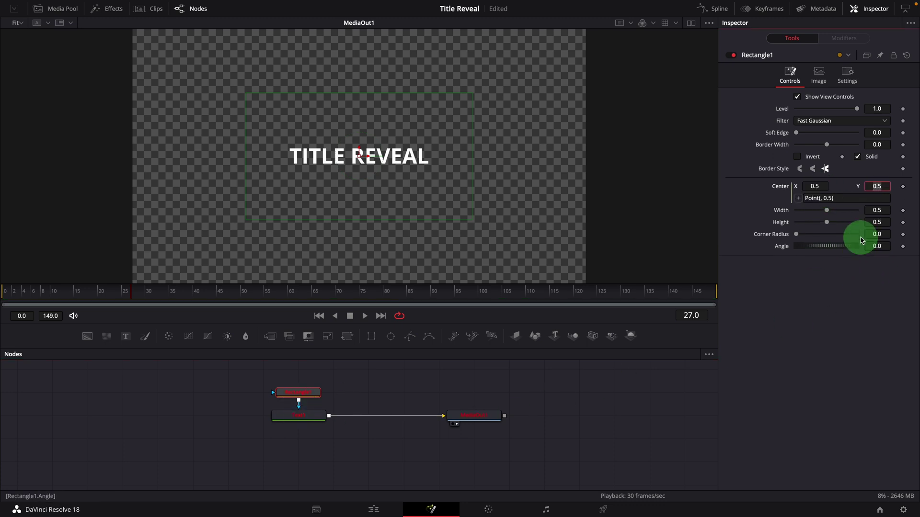
left_click(840, 199)
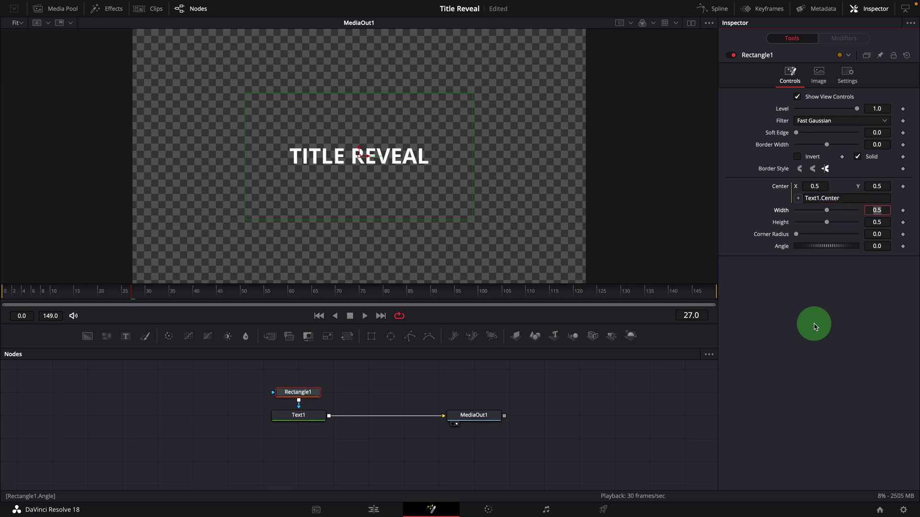
left_click(451, 236)
- Shift the title down-left and fit the rectangle snugly around it (0.339323 × 0.101503)
left_click(322, 415)
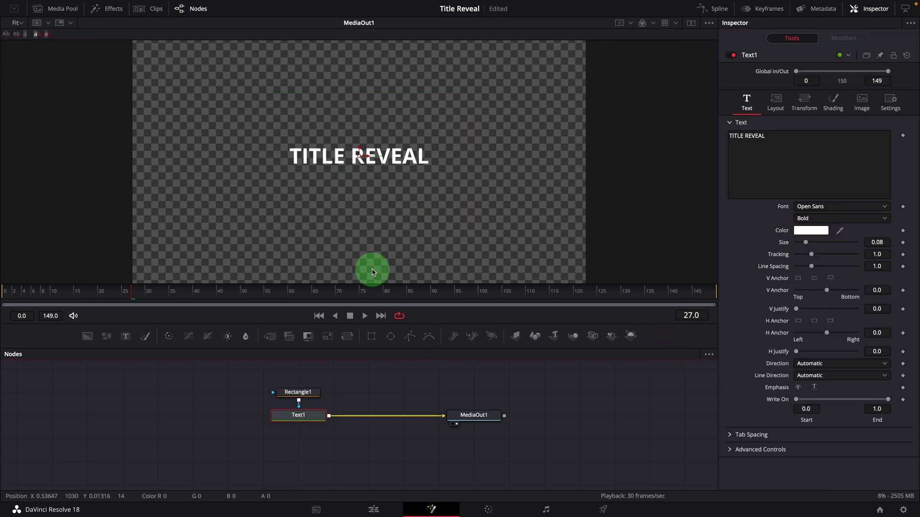
left_click_drag(358, 145, 342, 166)
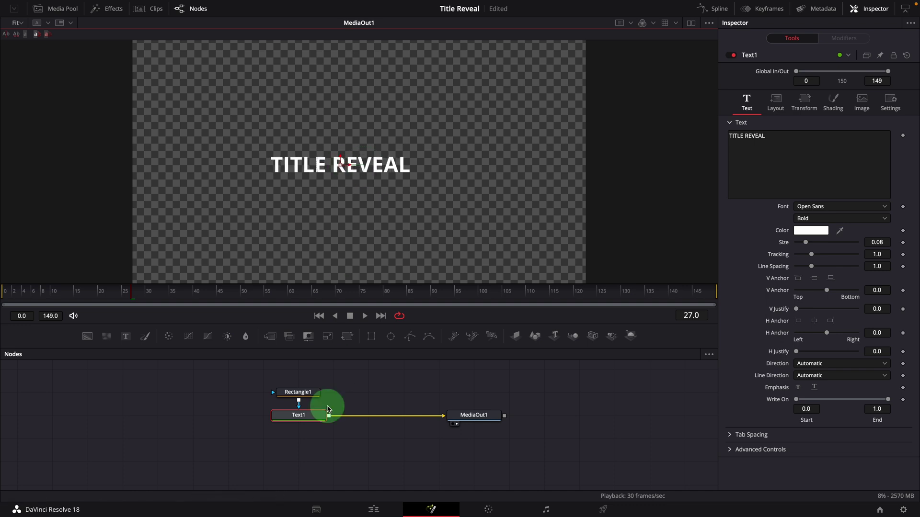
left_click(309, 392)
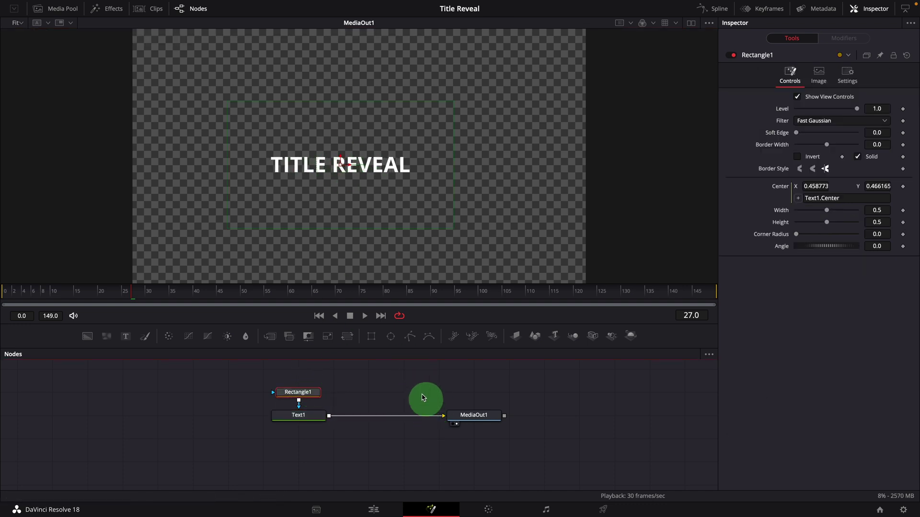
left_click_drag(375, 228, 446, 177)
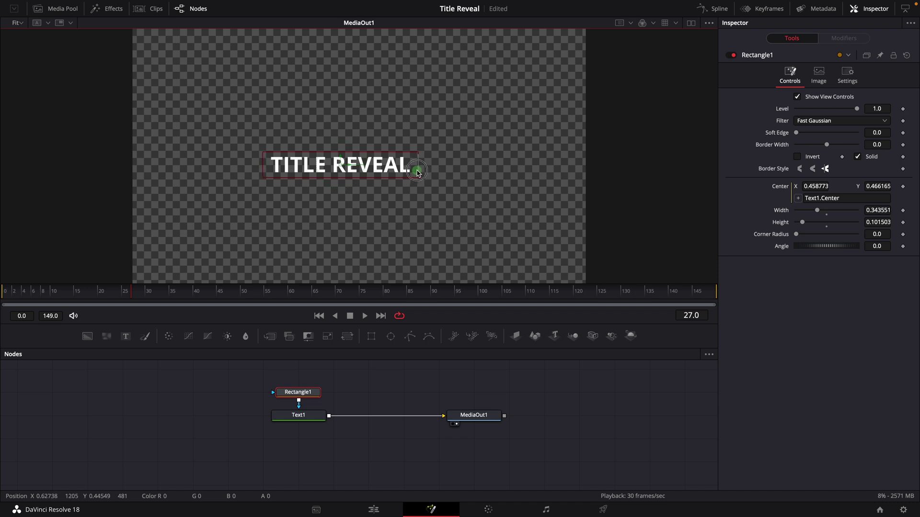
left_click_drag(417, 173, 414, 173)
right_click(303, 392)
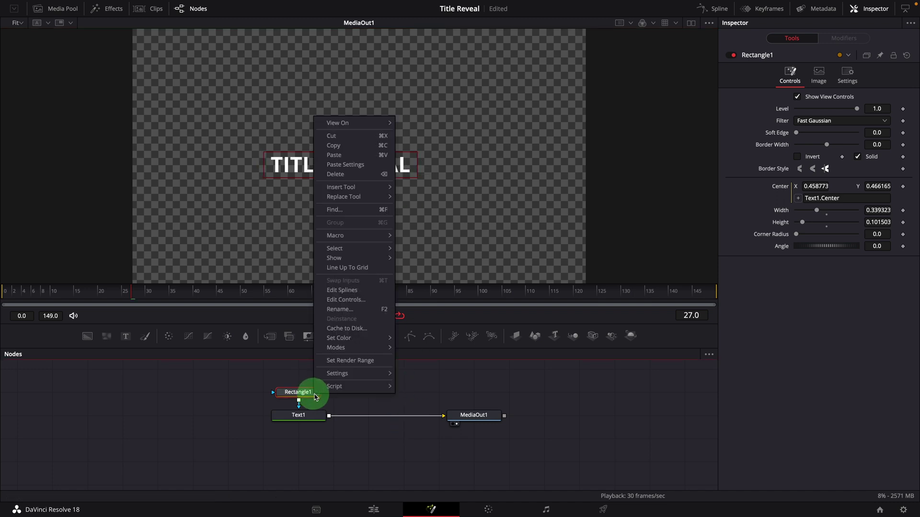
- Rename the Rectangle1 mask node to 'TextMask'
left_click(350, 310)
type("TextMask")
key("Return")
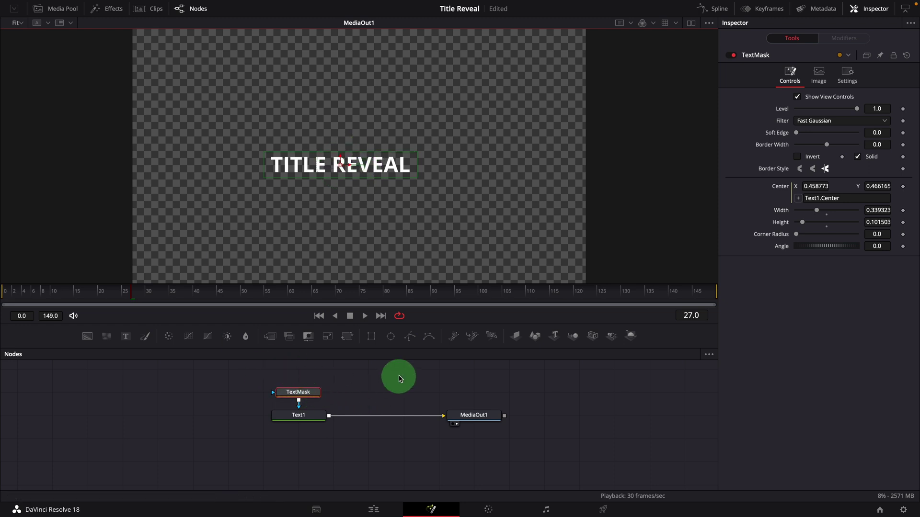
- Route TextMask through a new Transform1 node into Text1's mask, stacking the nodes in a column
left_click_drag(352, 341, 229, 405)
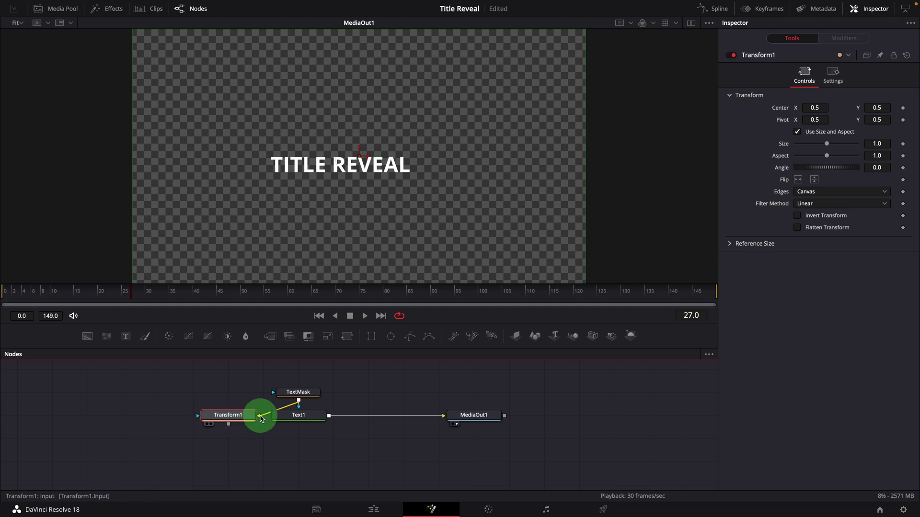
left_click_drag(261, 418, 261, 419)
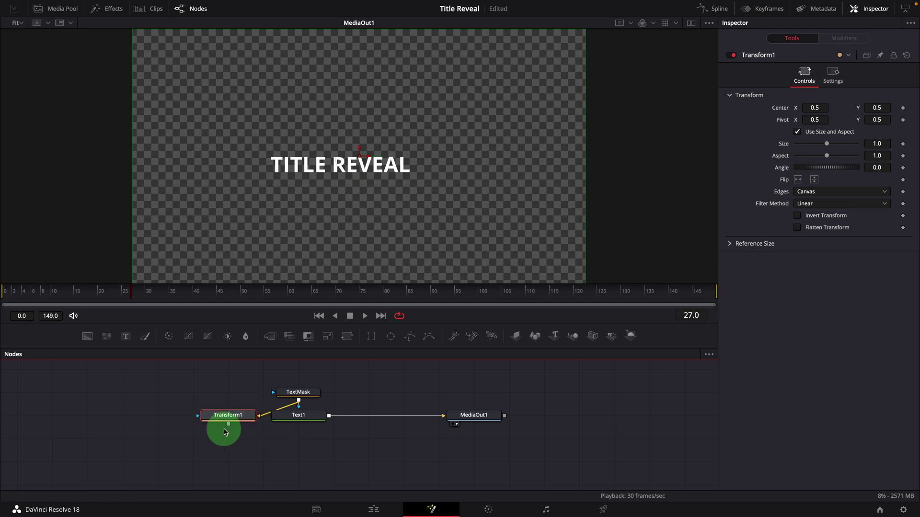
left_click_drag(229, 426, 297, 422)
left_click(280, 418)
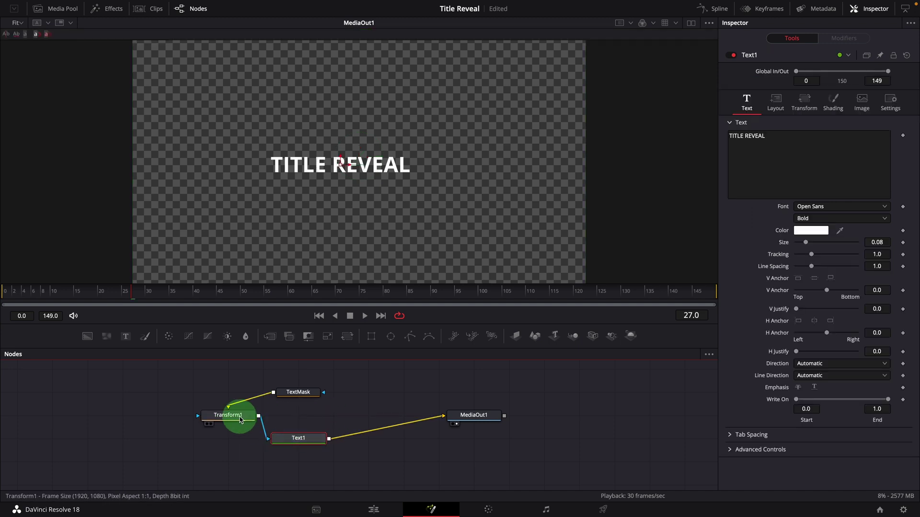
left_click_drag(239, 420, 303, 425)
left_click_drag(472, 416, 474, 440)
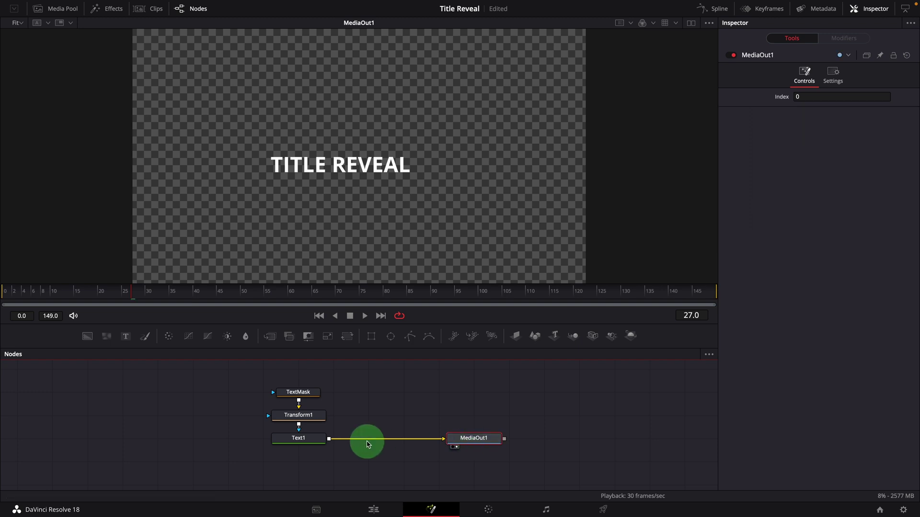
- Test the wipe by dragging Transform1's centre, leaving Center X at 0.488372, and save the composition
left_click(311, 420)
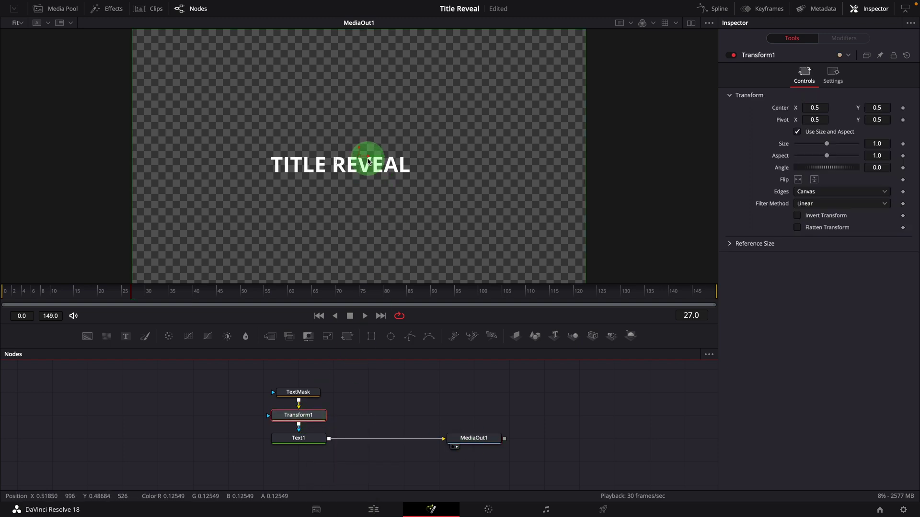
left_click(368, 159)
mouse_move(357, 159)
left_mouse_down()
mouse_move(217, 157)
mouse_move(354, 157)
left_mouse_up()
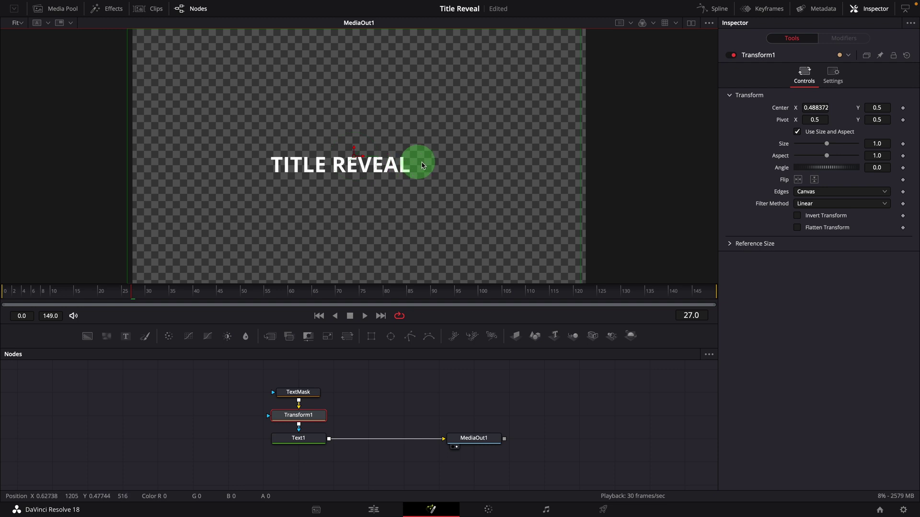
key("ctrl+s")
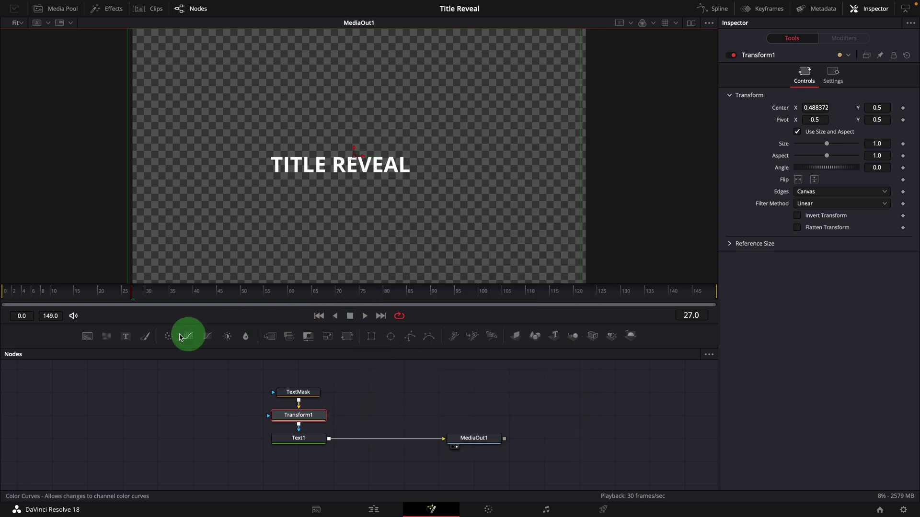
- Keyframe Transform1's centre: mask left at frame 0, title centred (X ≈ 0.5) by frame 30
left_click(15, 294)
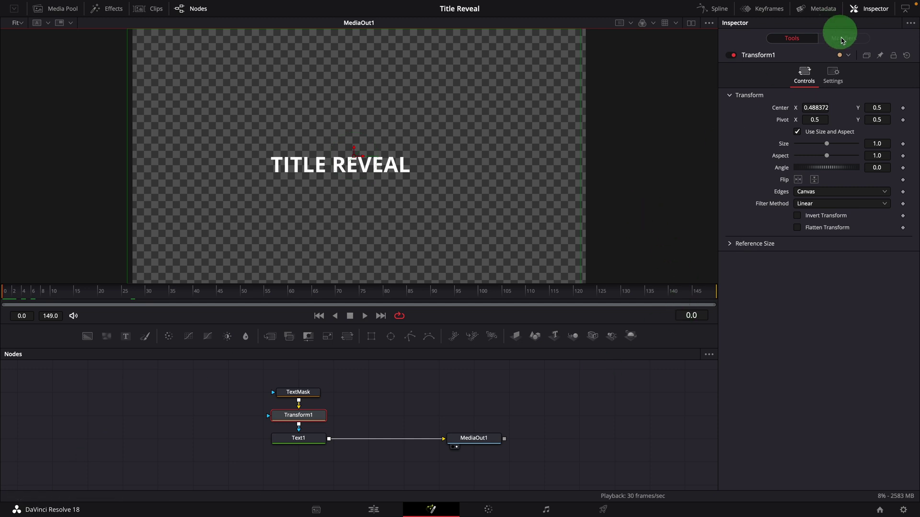
left_click(903, 108)
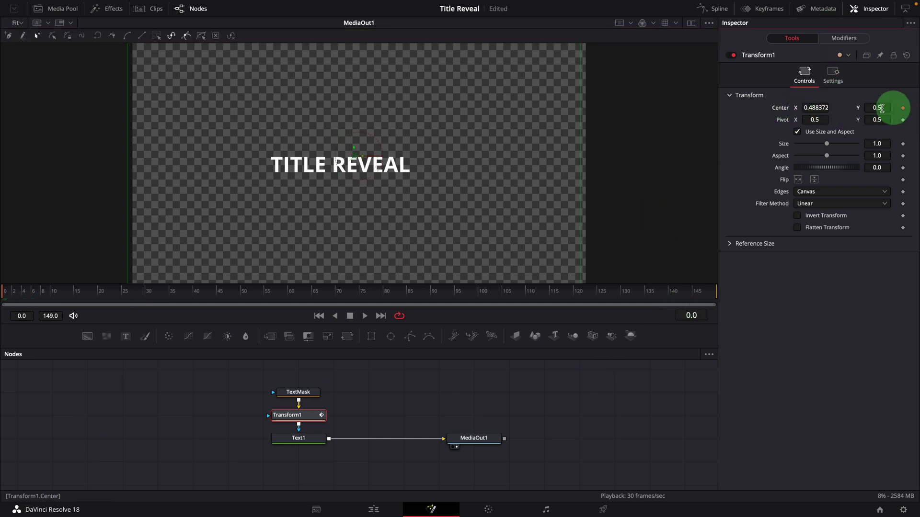
left_click_drag(363, 158, 217, 155)
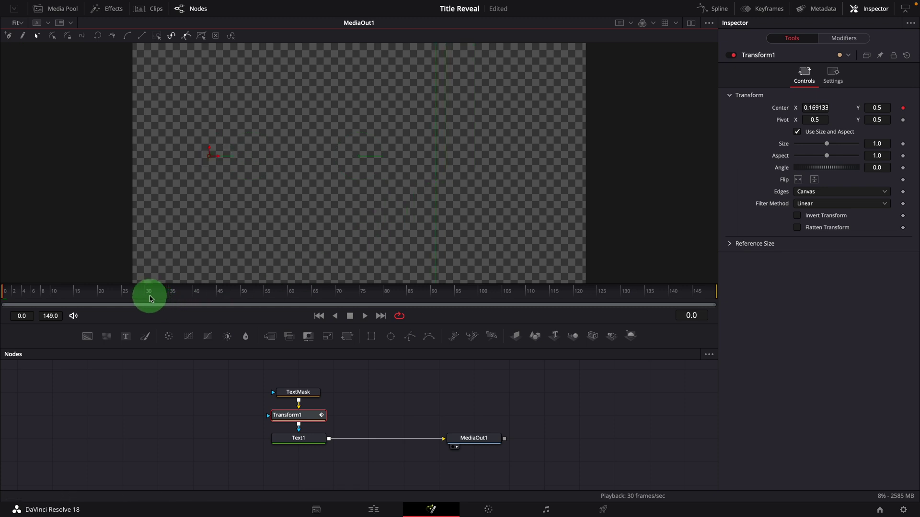
left_click(147, 292)
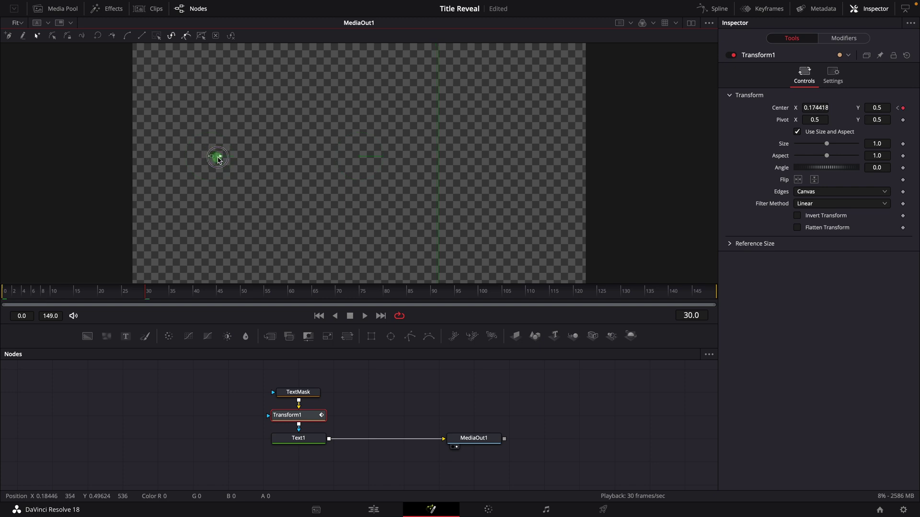
left_click_drag(218, 159, 367, 176)
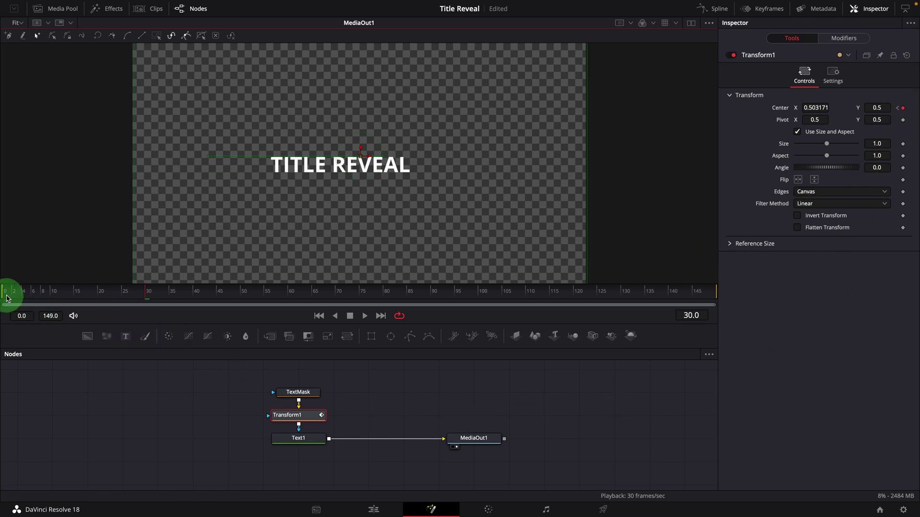
left_click(6, 297)
left_click(51, 408)
key("space")
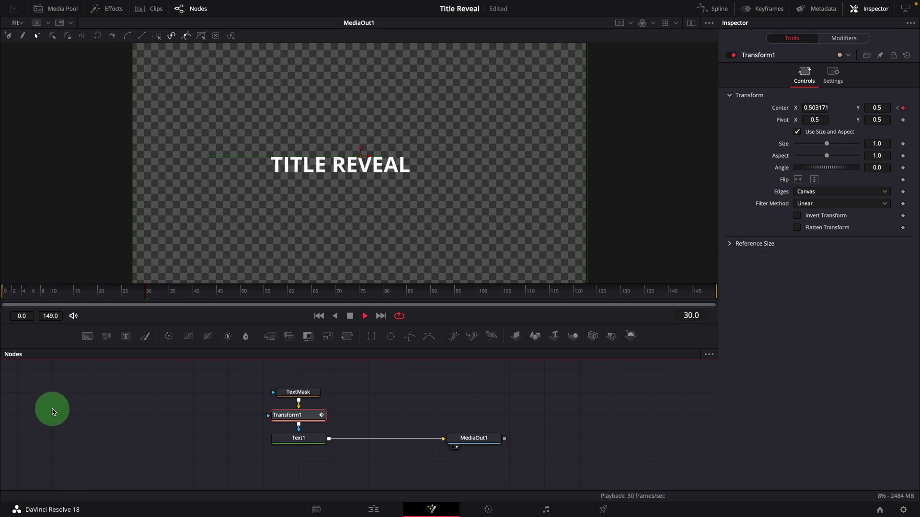
left_click(7, 297)
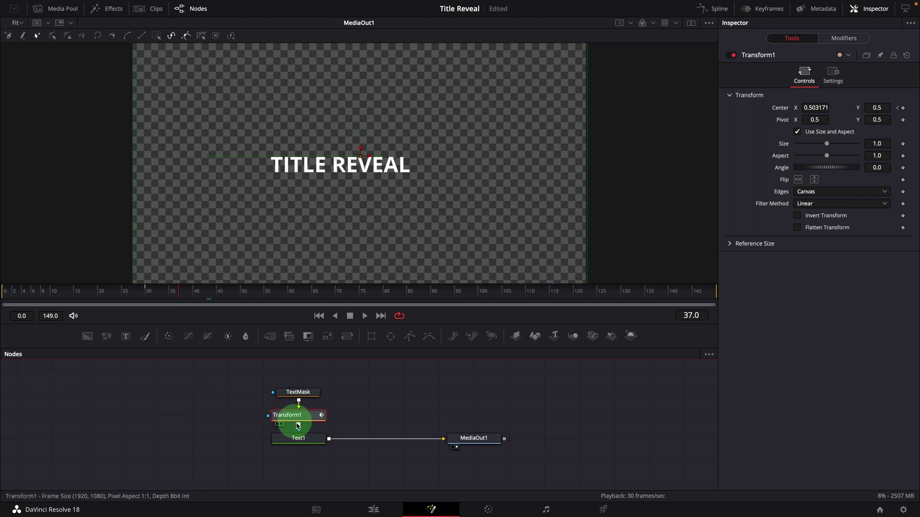
- Move the TITLE REVEAL text lower and right in frame, then preview the slide-in
left_click(298, 441)
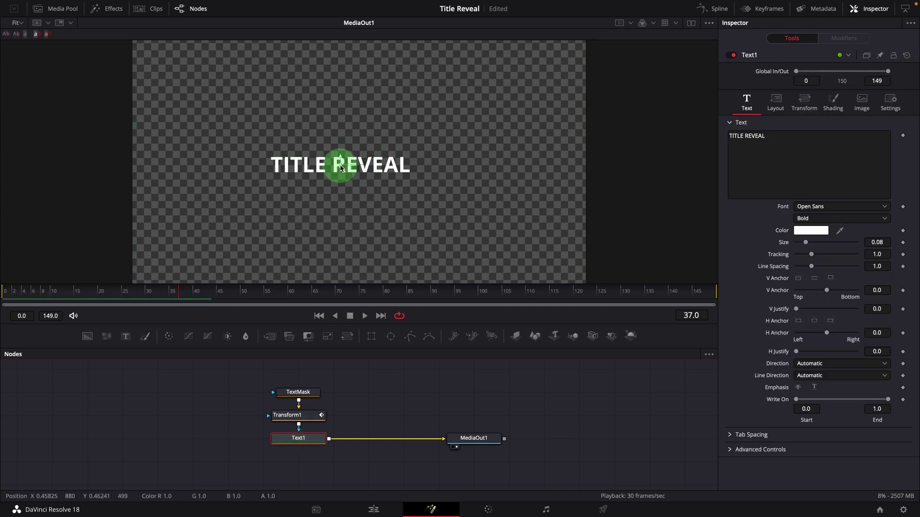
left_click_drag(341, 168, 446, 225)
left_click(6, 293)
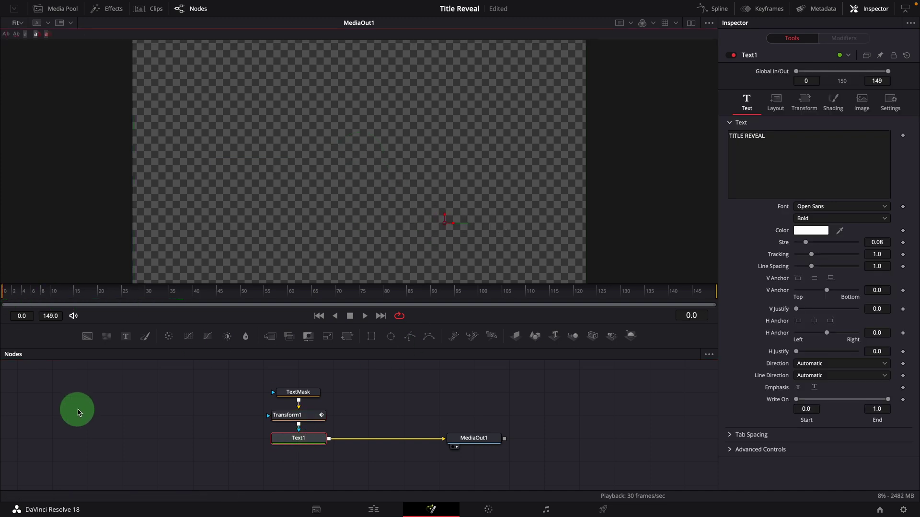
left_click(14, 294)
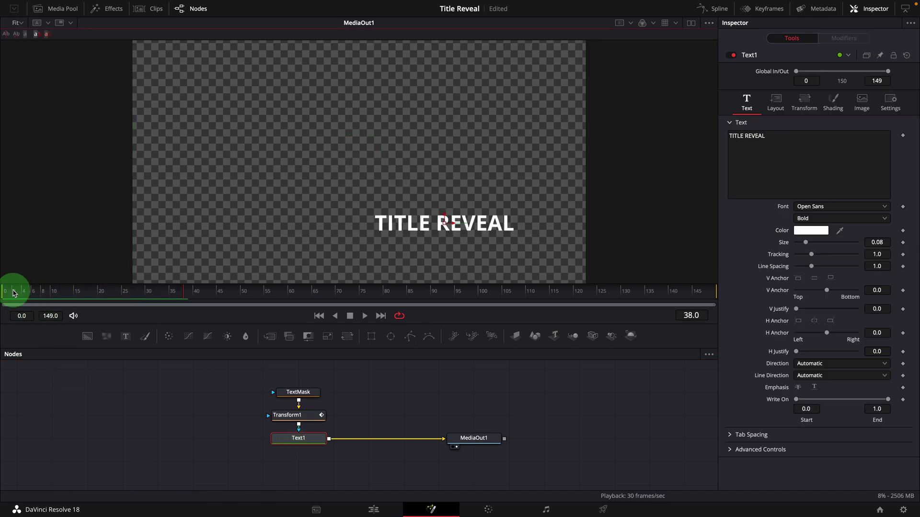
key("space")
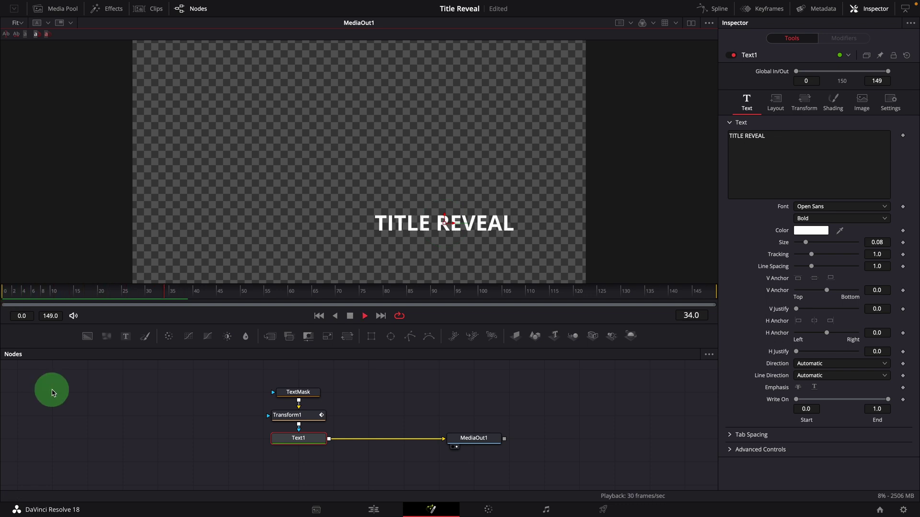
key("space")
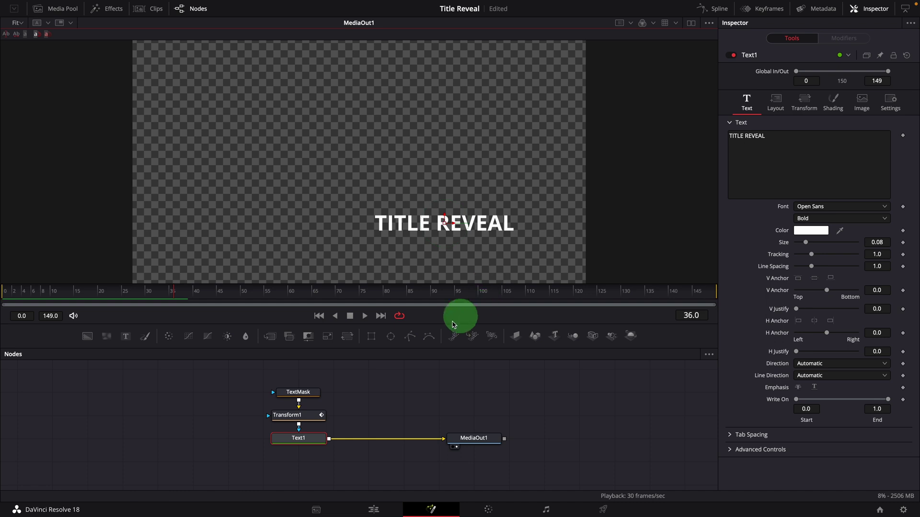
- Add a Background node with a Rectangle1 mask and merge it over Text1 via Merge1
left_click_drag(88, 336, 404, 414)
left_click_drag(478, 437, 569, 445)
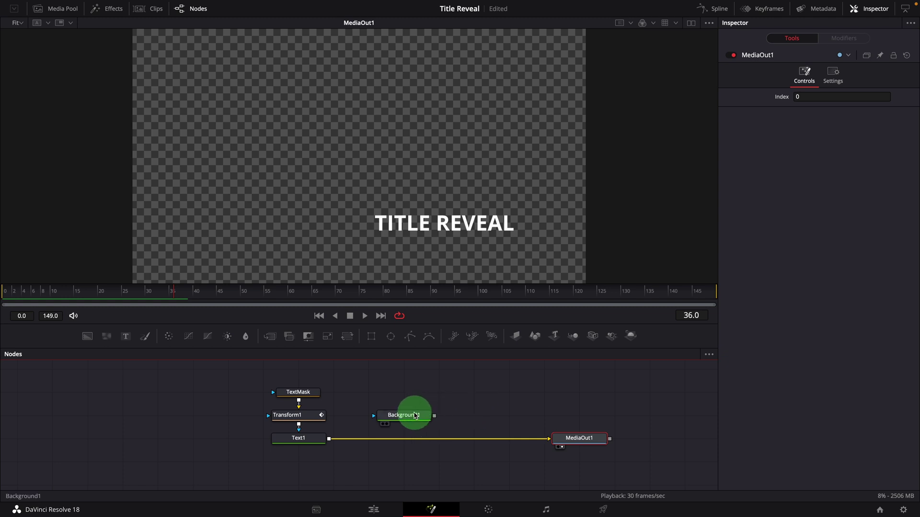
left_click(411, 415)
left_click(372, 337)
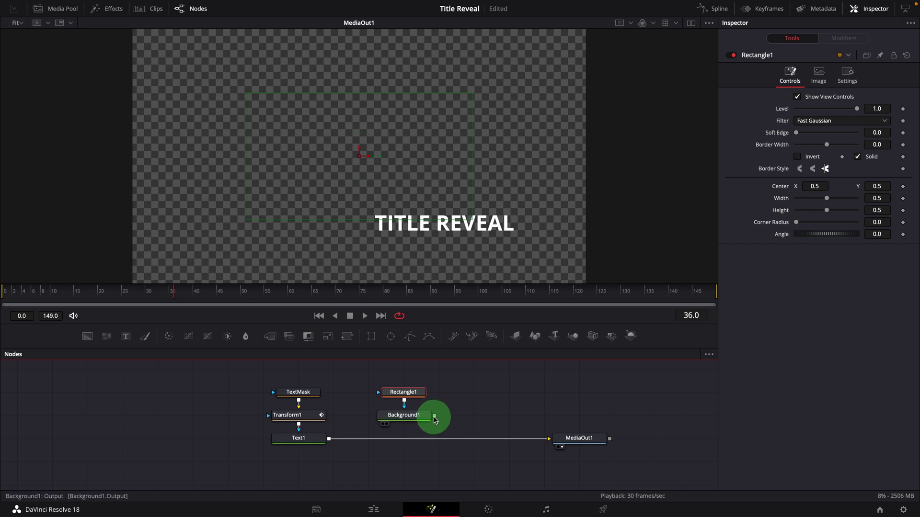
left_click_drag(434, 420, 455, 433)
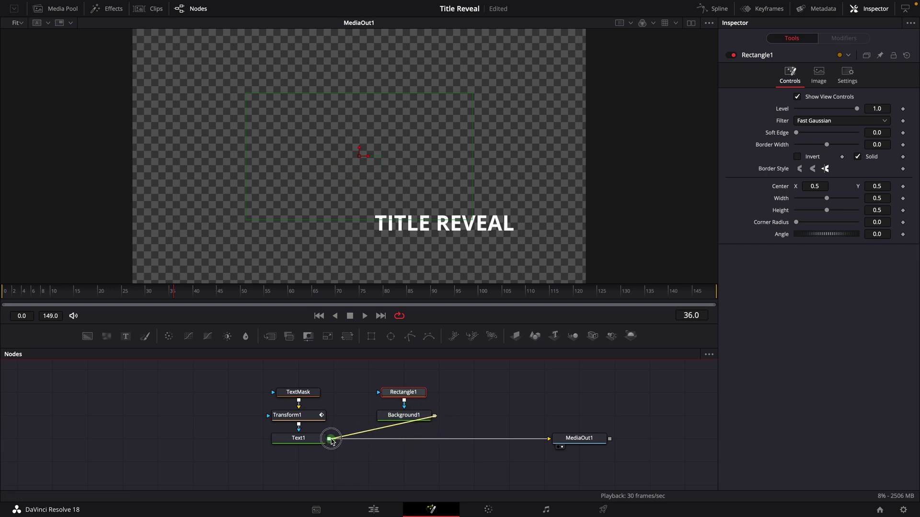
left_click_drag(330, 439, 331, 439)
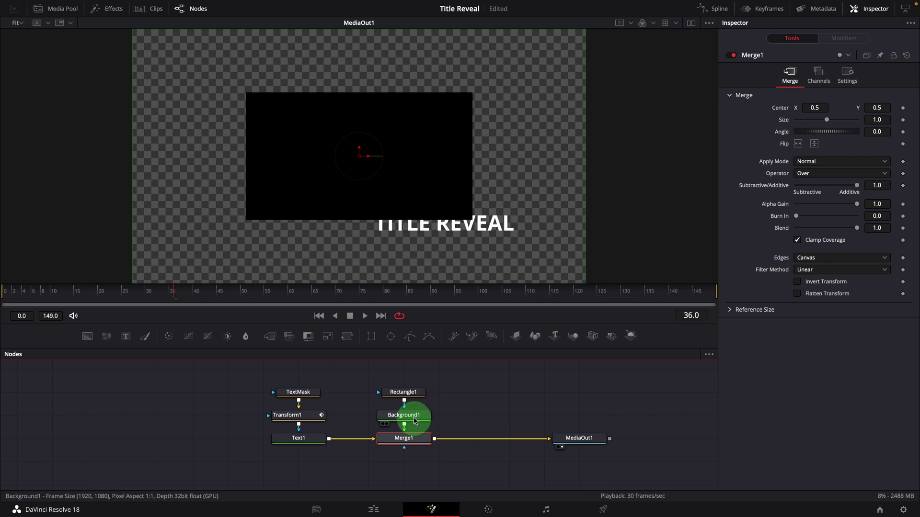
- Set the Background1 colour to pure white
left_click(414, 421)
left_click(796, 152)
left_click(800, 178)
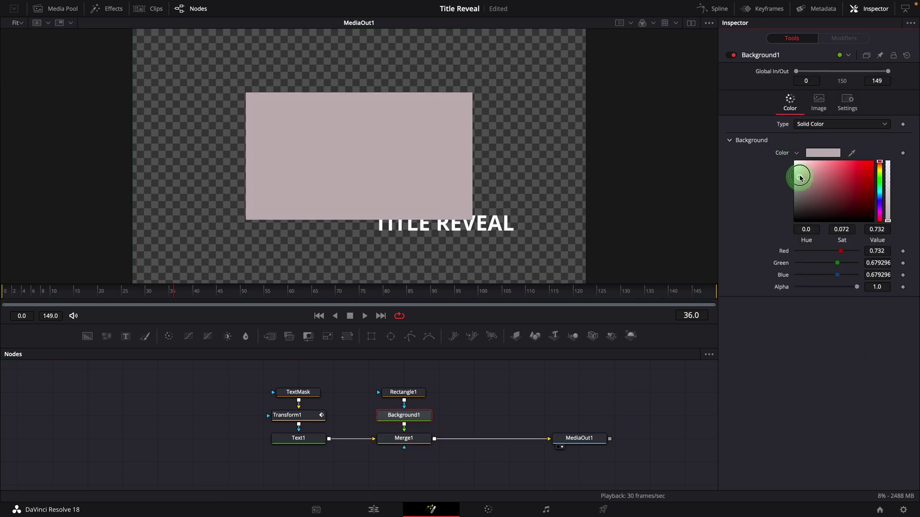
left_click_drag(800, 178, 793, 162)
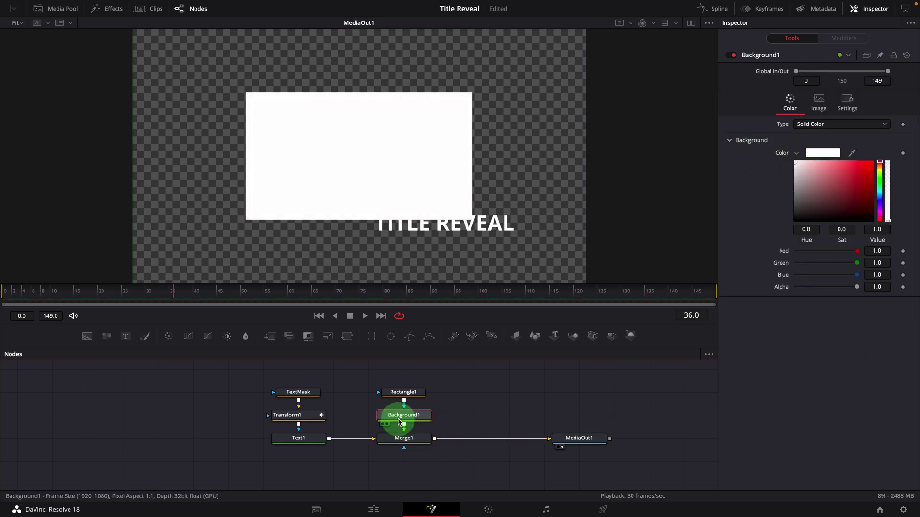
- Make Rectangle1 0.01 wide with Height =TextMask.Height, and raise TextMask's height to 0.116541
left_click(402, 392)
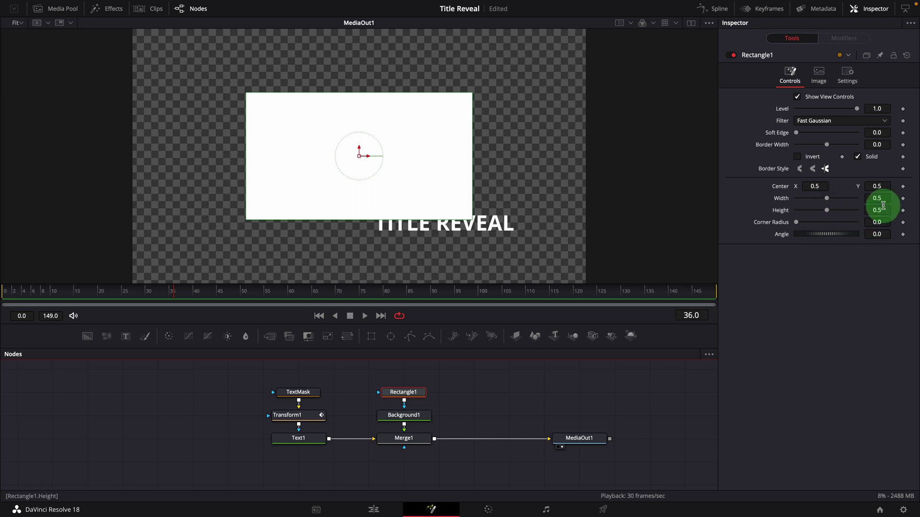
left_click_drag(881, 199, 552, 183)
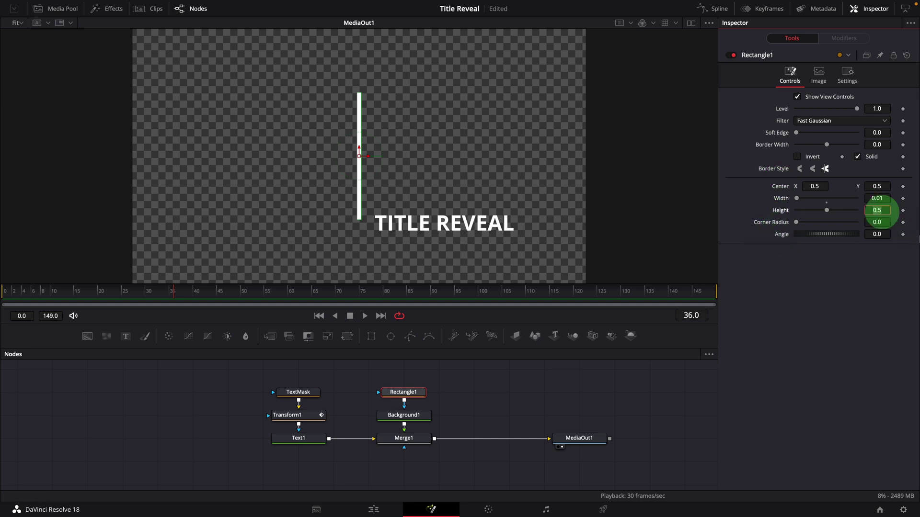
type("=")
key("Return")
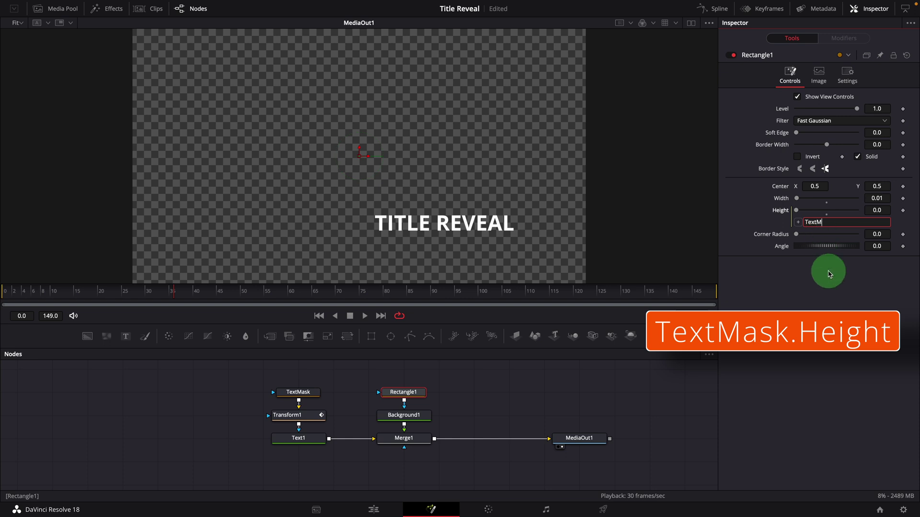
key("Tab")
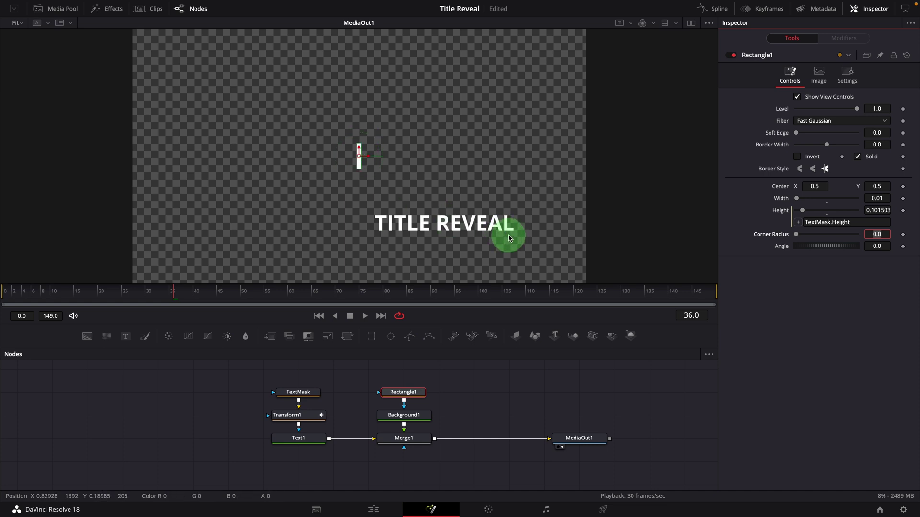
left_click(297, 391)
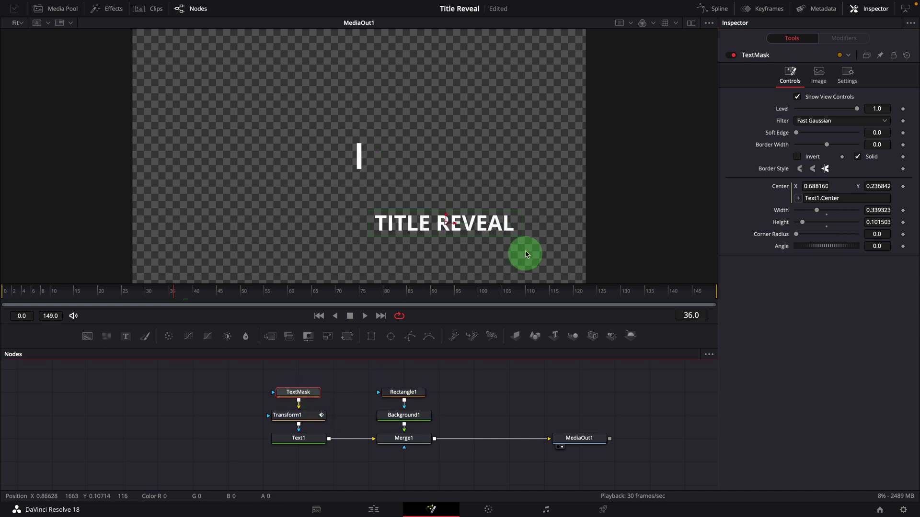
mouse_move(513, 209)
left_mouse_down()
mouse_move(519, 141)
mouse_move(522, 209)
left_mouse_up()
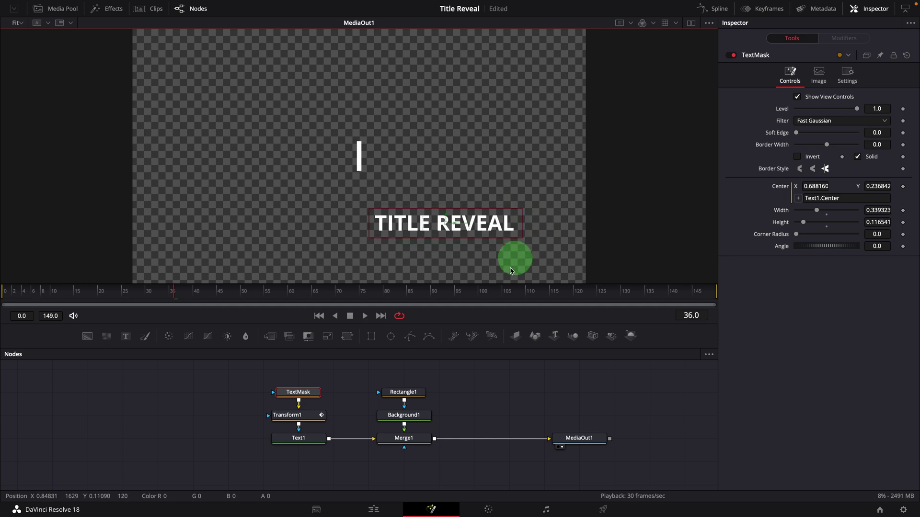
- Add an expression to Rectangle1's Center and scrub the animation to check the line
left_click(411, 396)
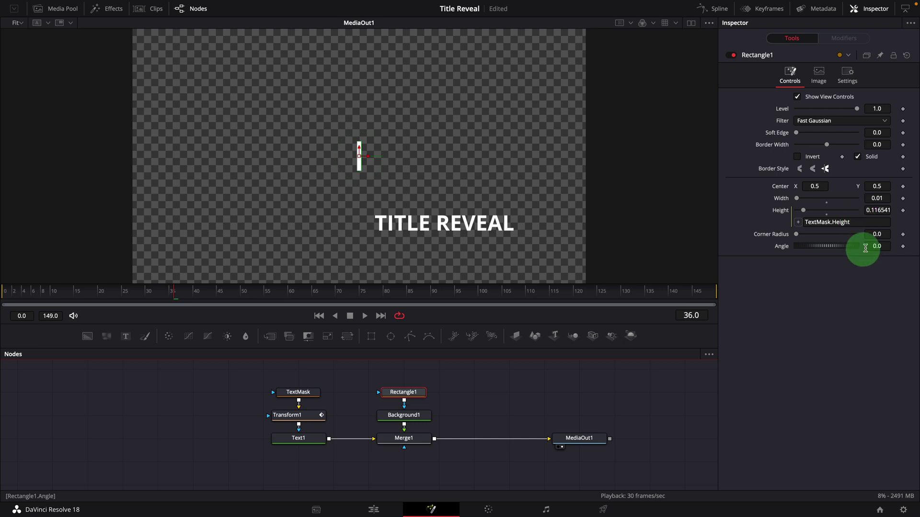
right_click(776, 187)
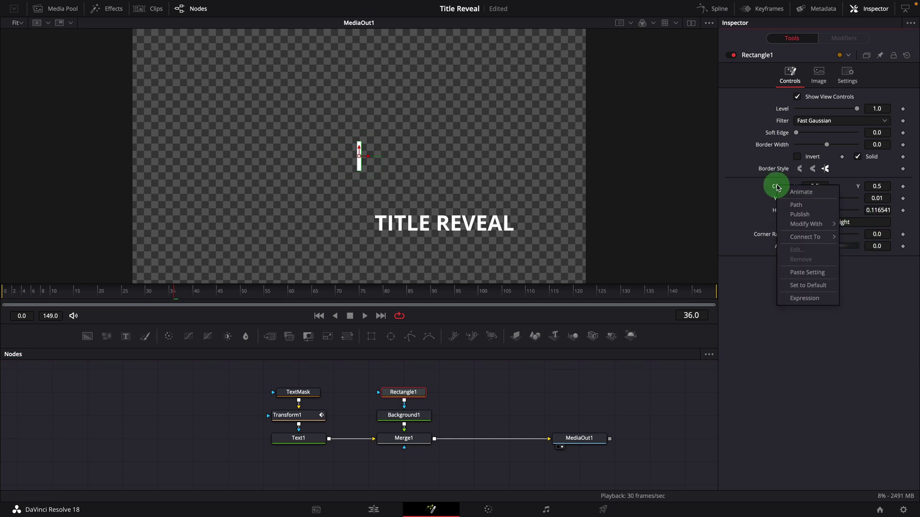
left_click(799, 298)
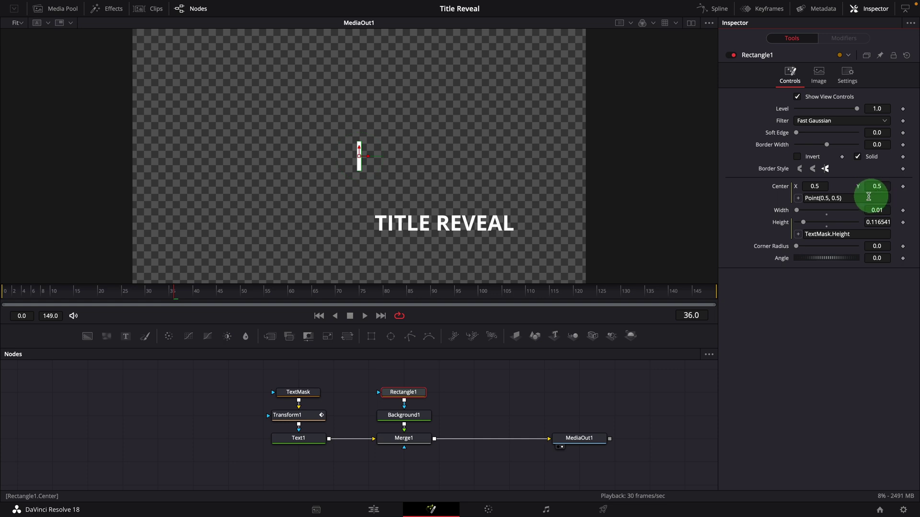
key("ctrl+a")
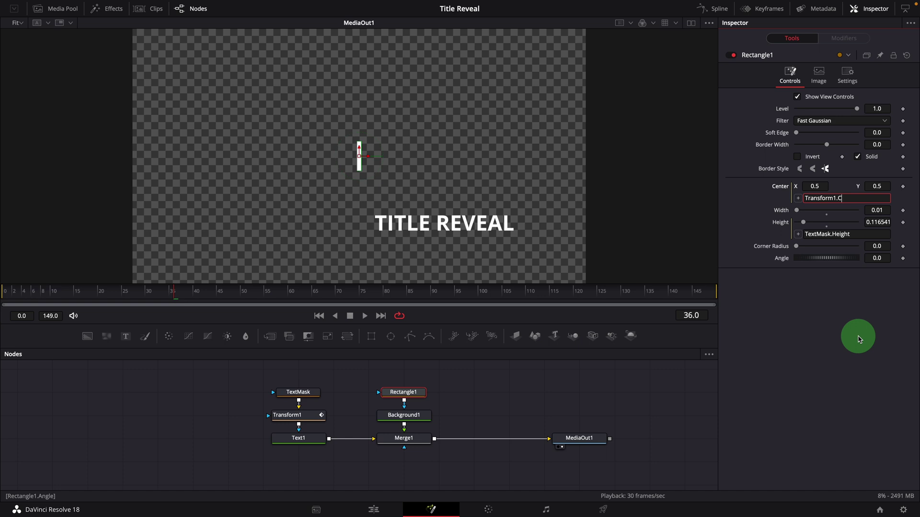
left_click(6, 291)
left_click(42, 407)
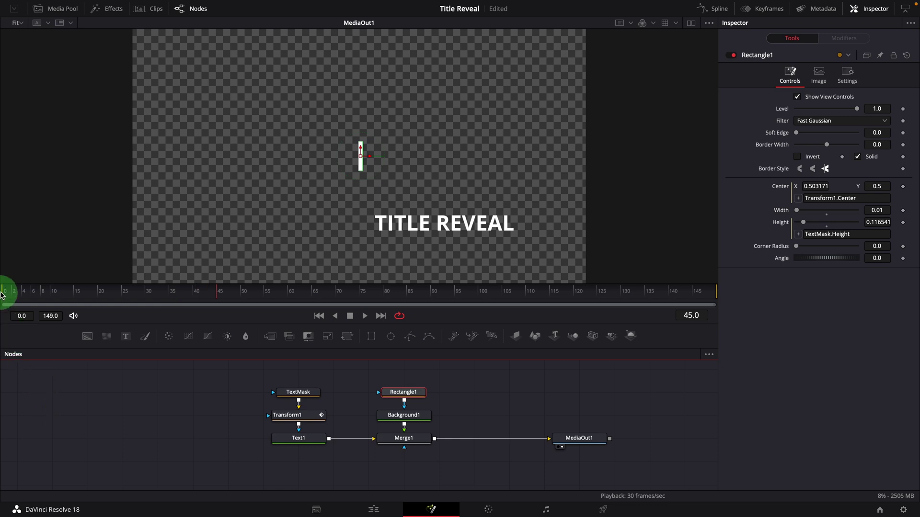
left_click_drag(6, 293, 194, 307)
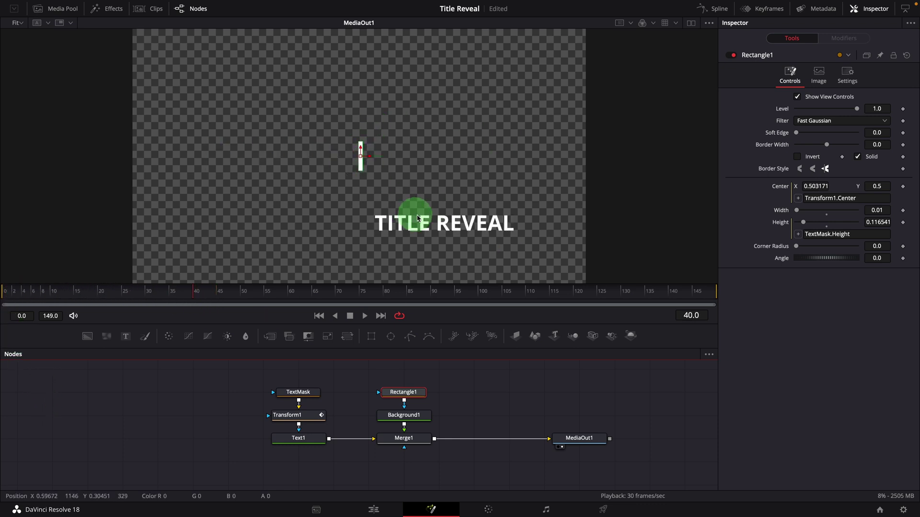
- Extend the Center expression with Text1.Center so the line sits beside the title, then preview
left_click(877, 200)
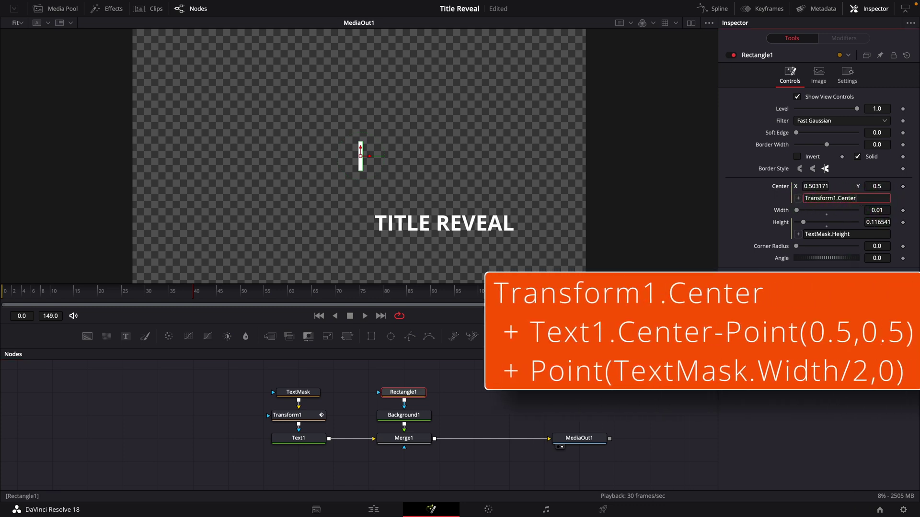
type("+ Tex")
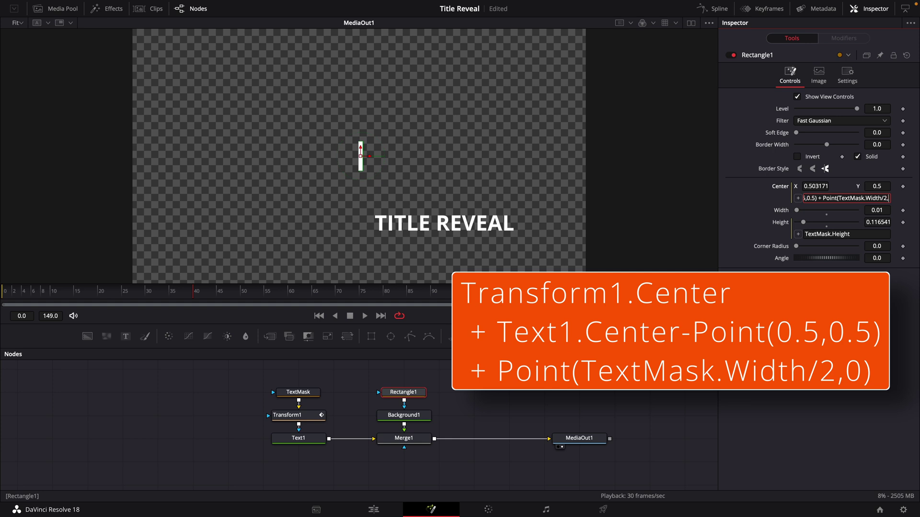
type("0)")
key("Tab")
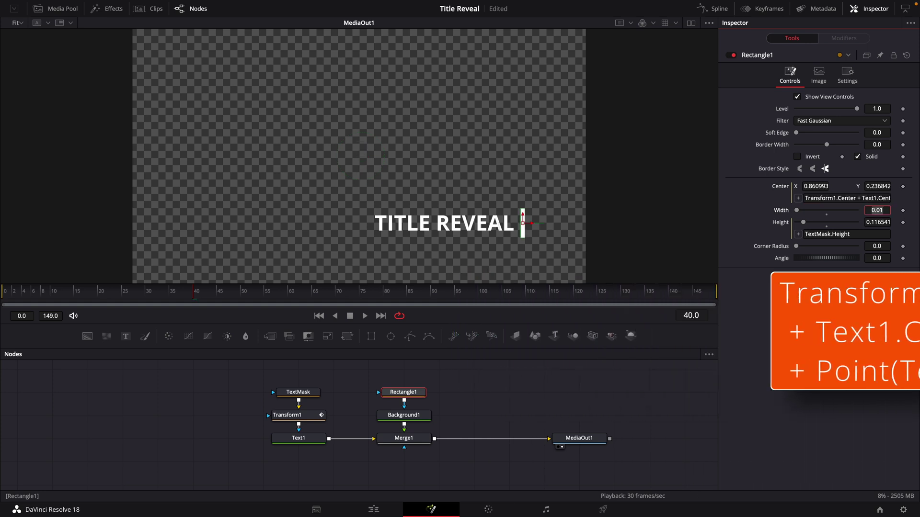
left_click(10, 295)
key("space")
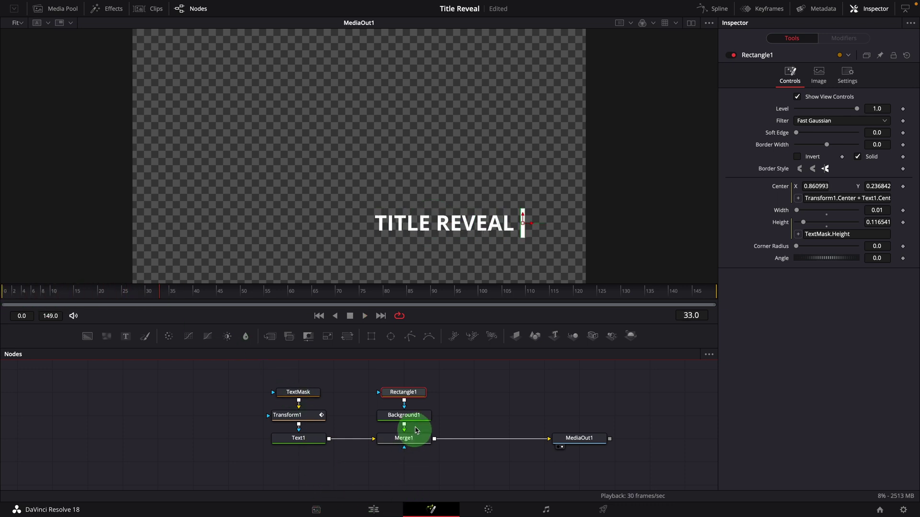
- Save, then show only Transform1's Displacement curve in the Spline editor
key("ctrl+s")
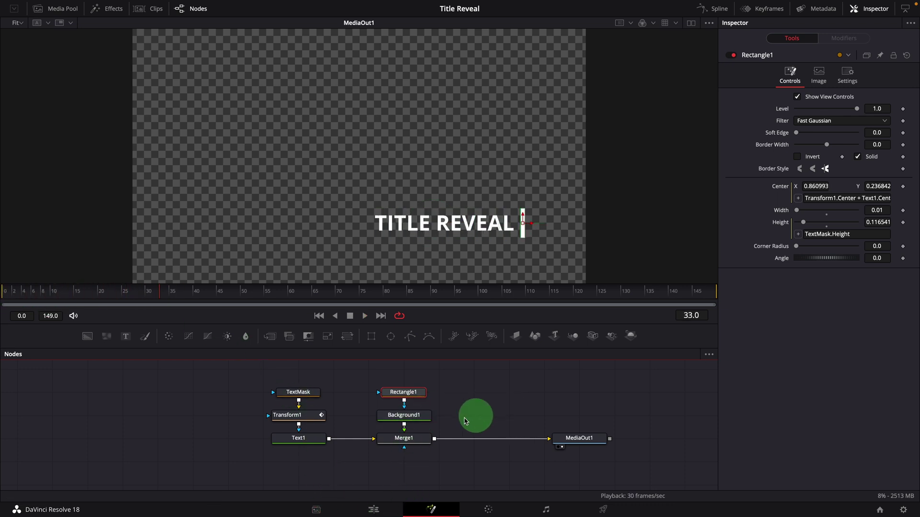
left_click(291, 419)
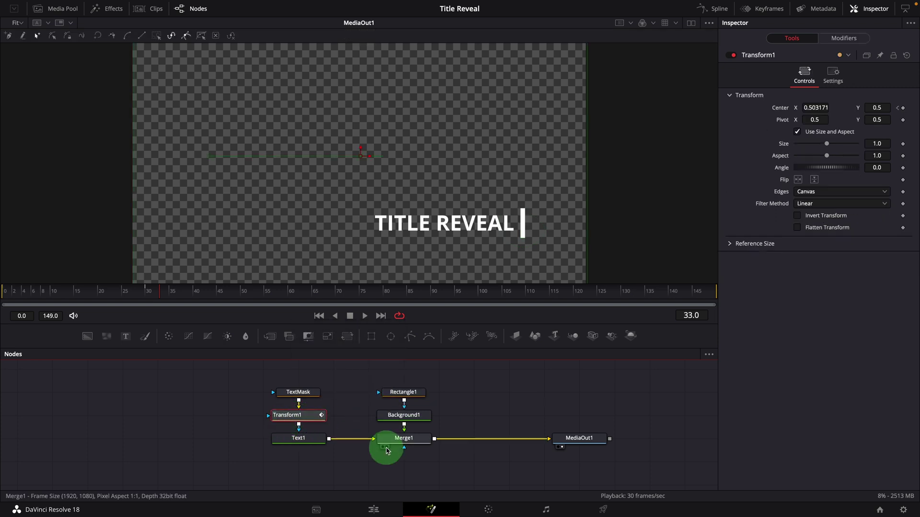
left_click(717, 10)
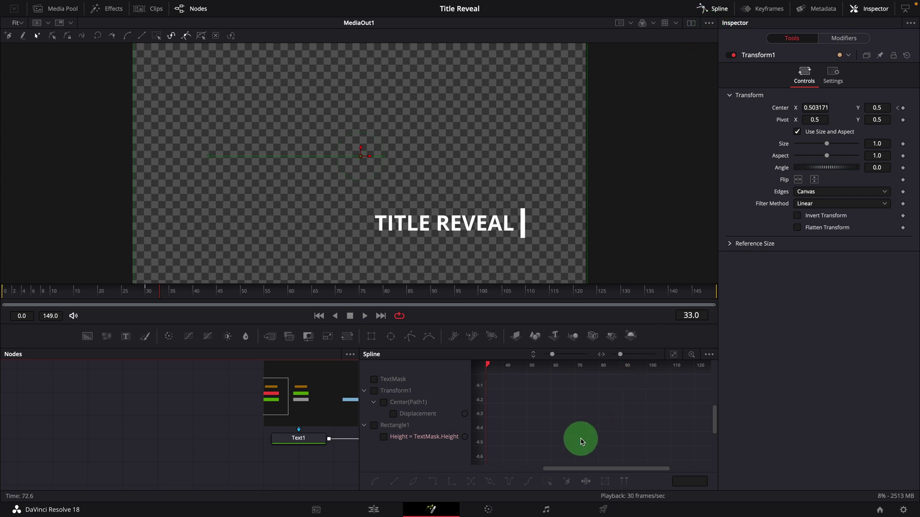
left_click(712, 359)
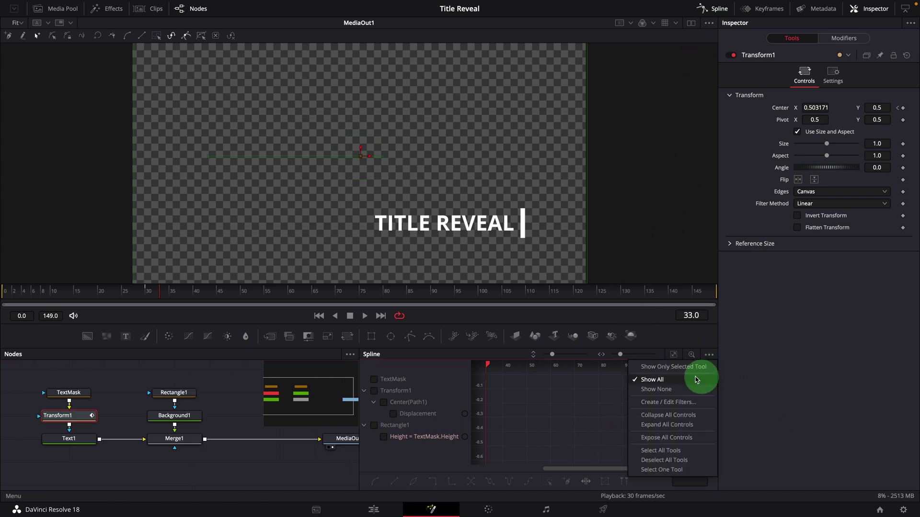
left_click(665, 368)
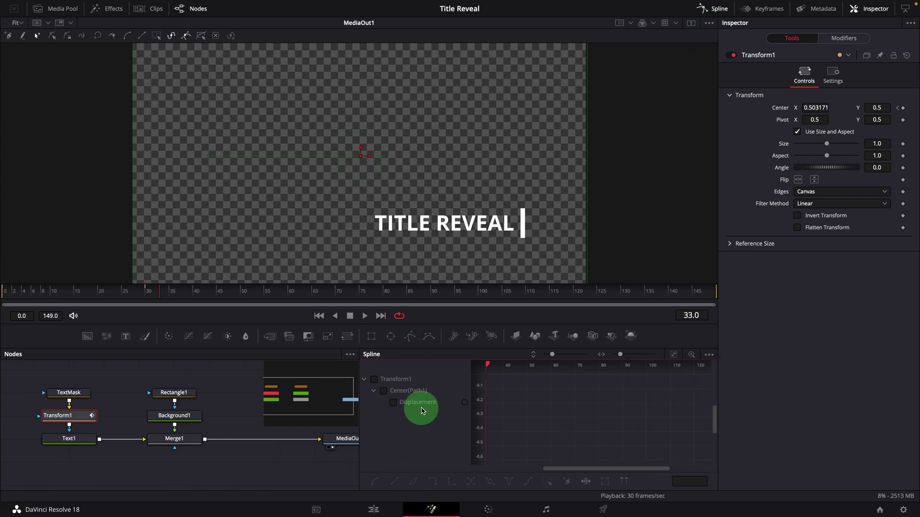
left_click(421, 405)
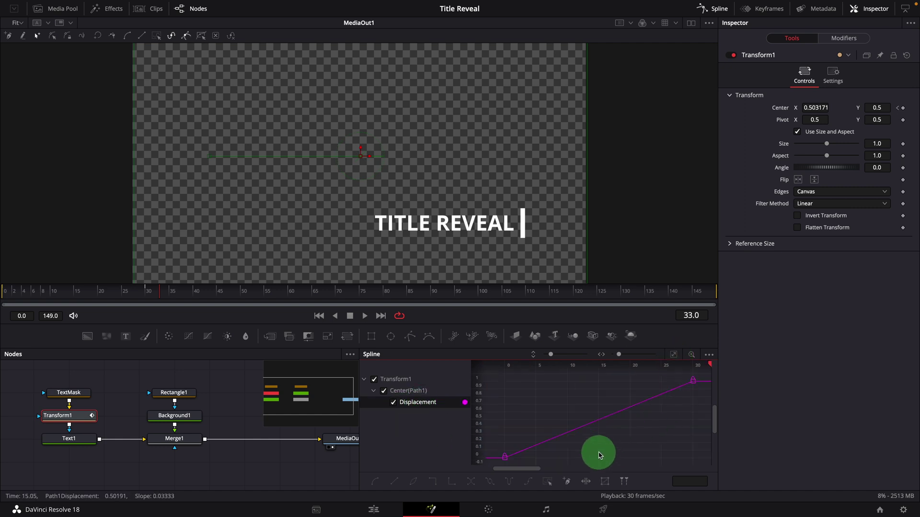
- Smooth all Displacement keyframes into an ease and lengthen the first keyframe's handle
key("ctrl+a")
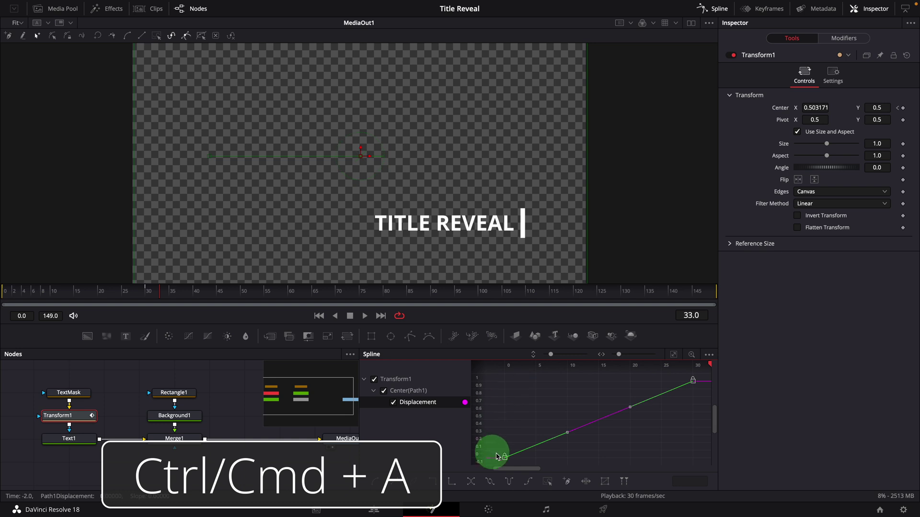
key("shift+s")
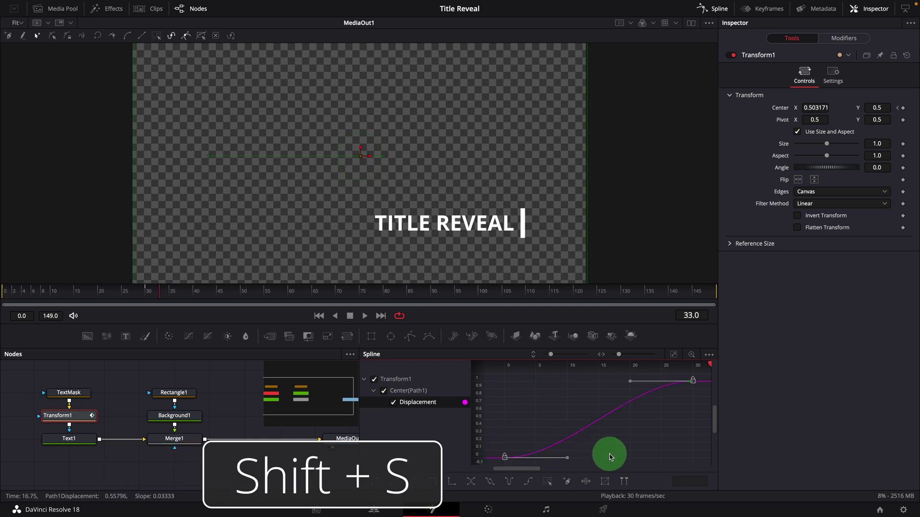
left_click(567, 459)
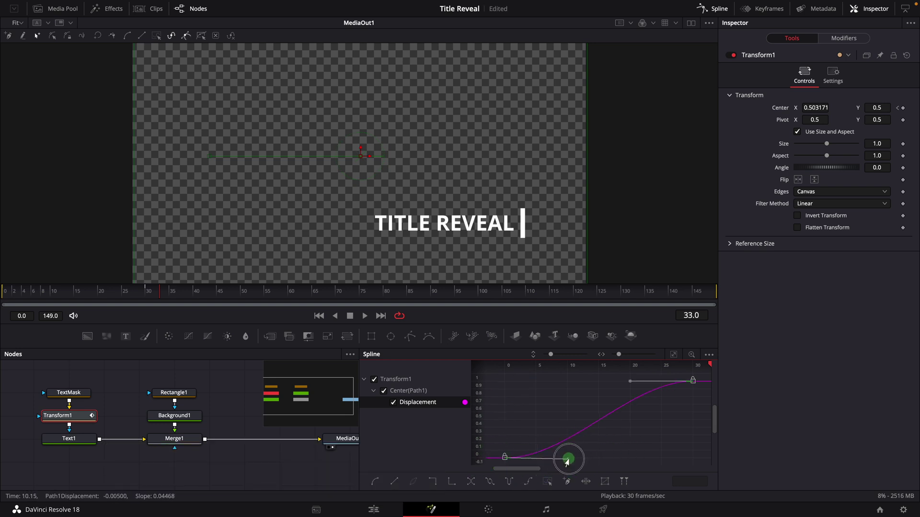
left_click_drag(567, 459, 594, 459)
left_click(11, 301)
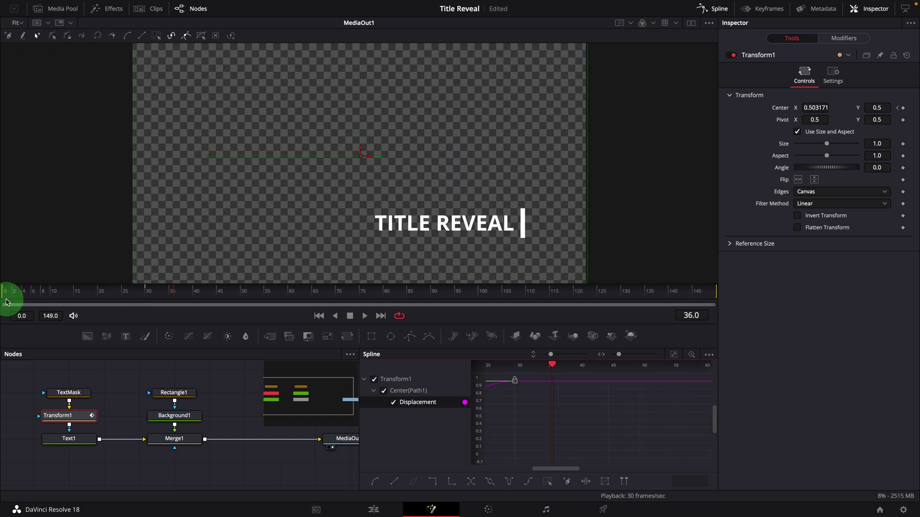
left_click(6, 302)
left_click(20, 394)
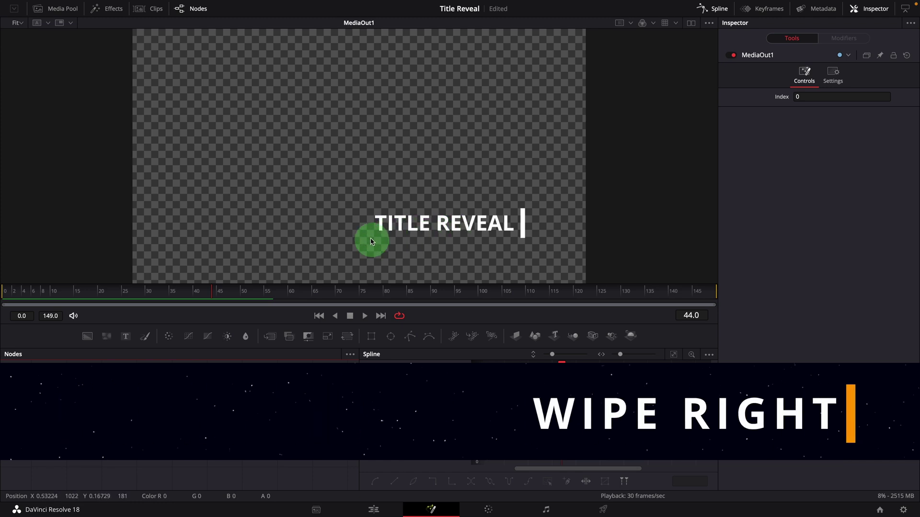
- Insert a Transform2 node between Text1 and Merge1 and keyframe its Center at frame 30
left_click_drag(175, 441, 207, 441)
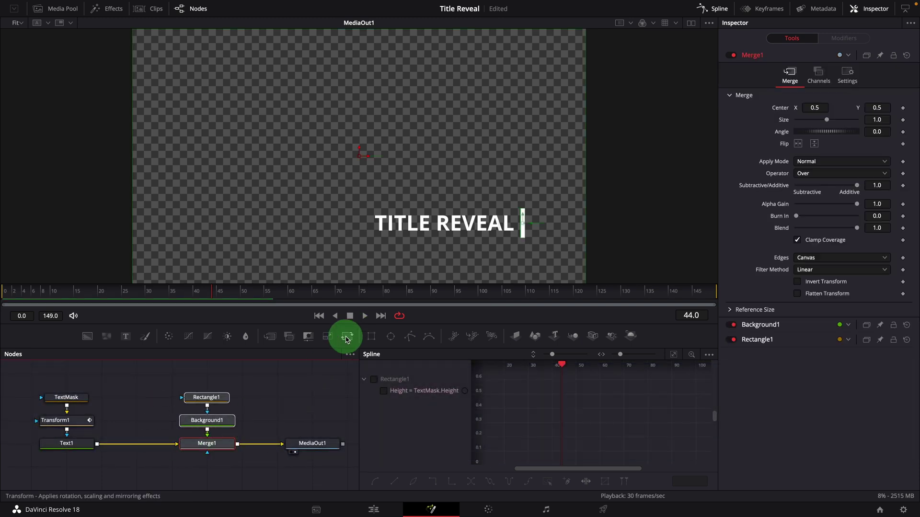
left_click_drag(347, 339, 140, 444)
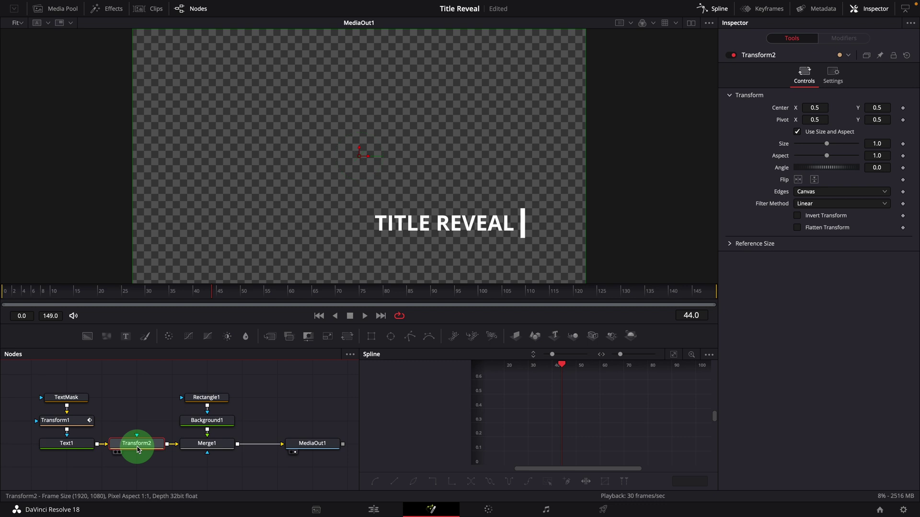
left_click(147, 295)
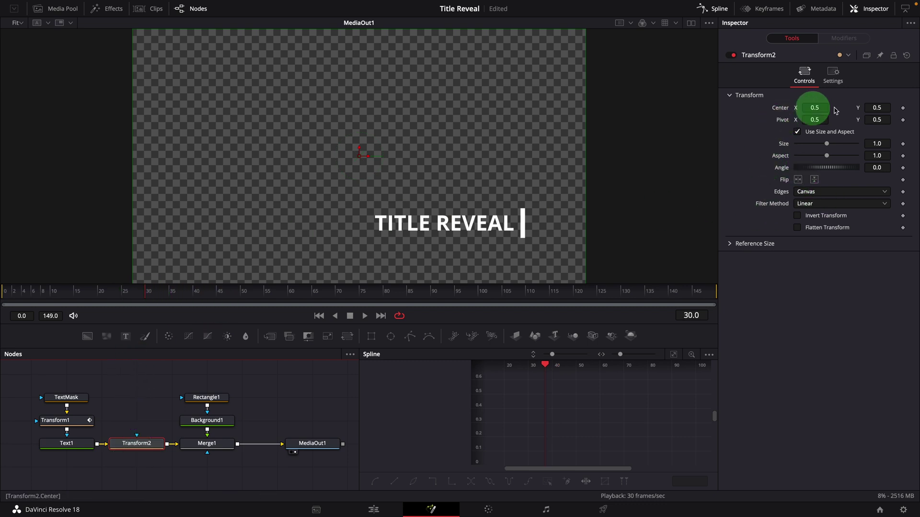
left_click(904, 108)
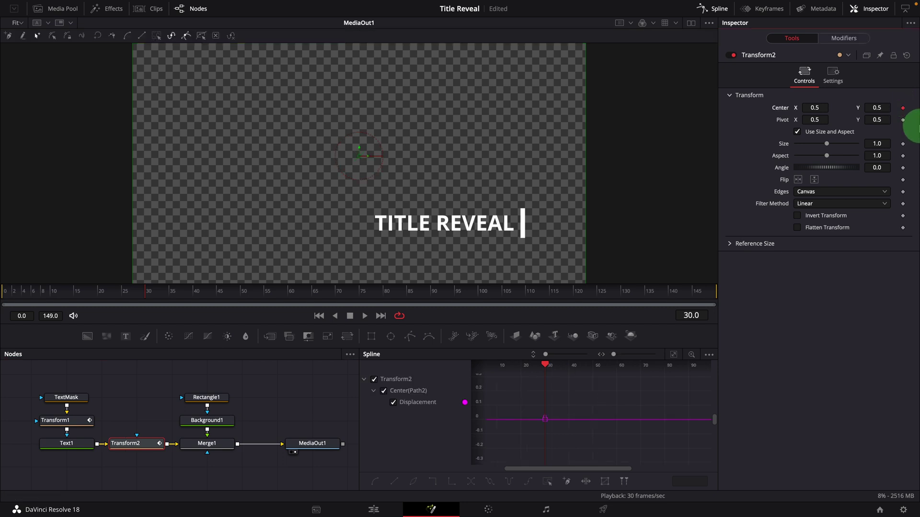
left_click(12, 296)
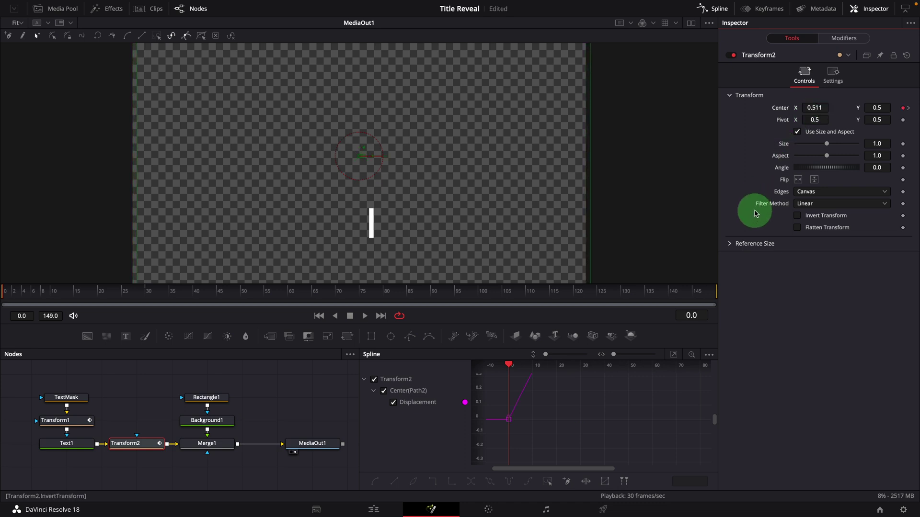
- Smooth all of Transform2's Displacement keyframes into an eased S-curve
mouse_move(583, 412)
left_mouse_down()
mouse_move(597, 431)
mouse_move(657, 358)
mouse_move(678, 353)
mouse_move(631, 429)
left_mouse_up()
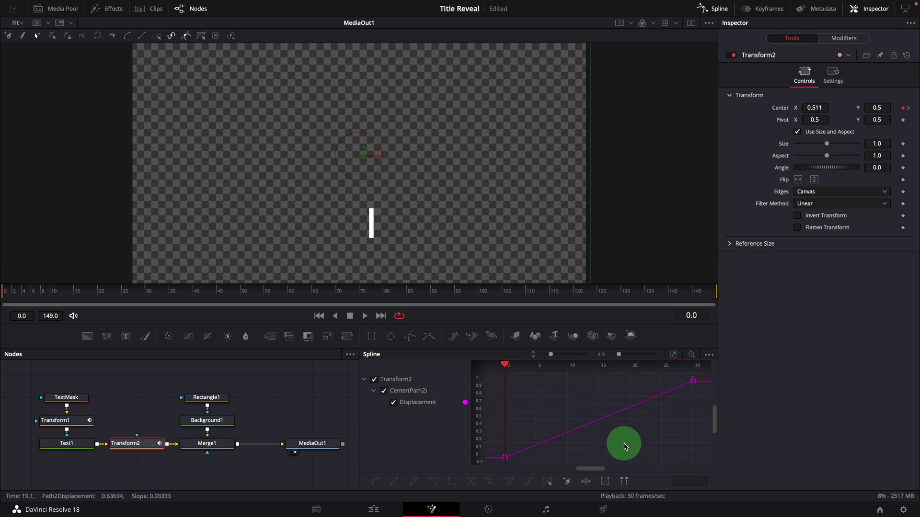
key("ctrl+a")
key("shift+s")
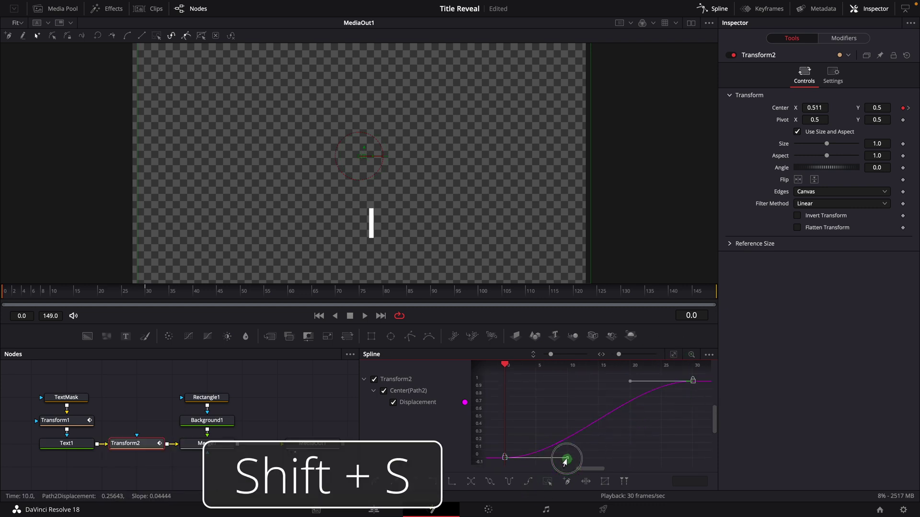
- Play the title reveal from frame 0 several times to review the eased motion
left_click(9, 294)
left_click(30, 386)
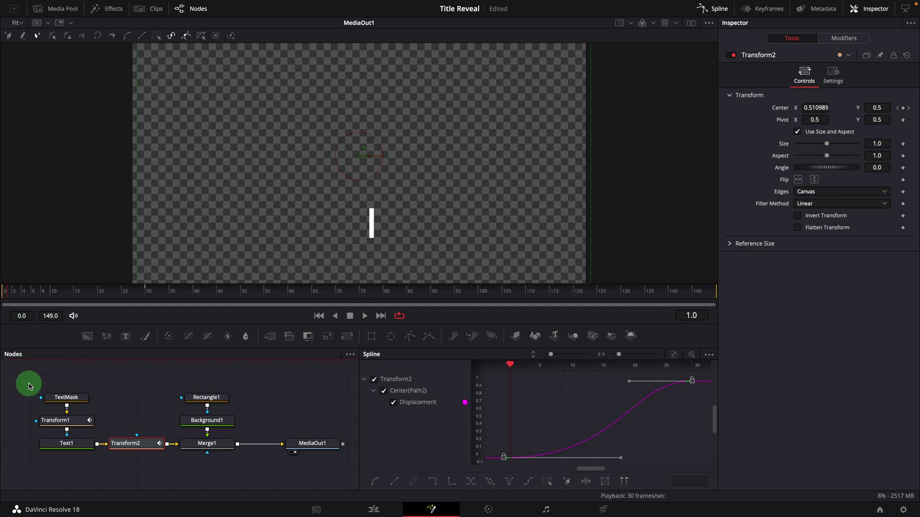
left_click(20, 291)
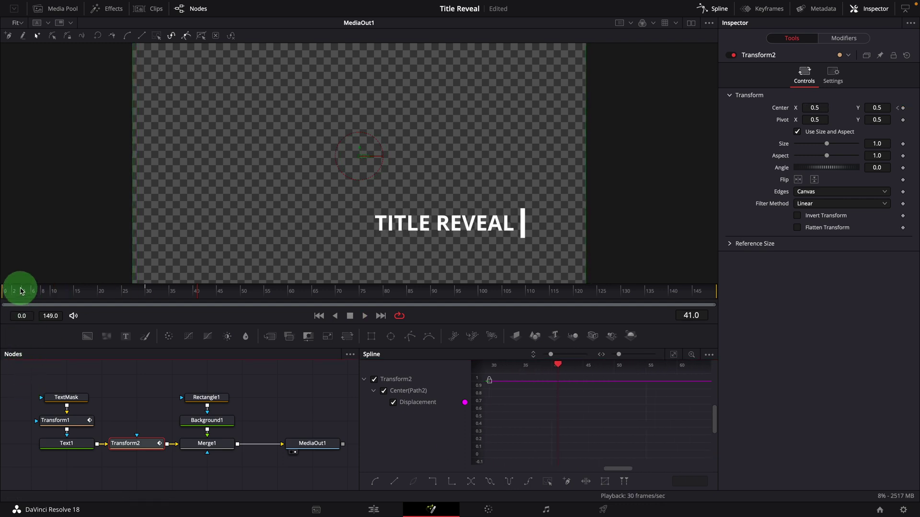
left_click(6, 294)
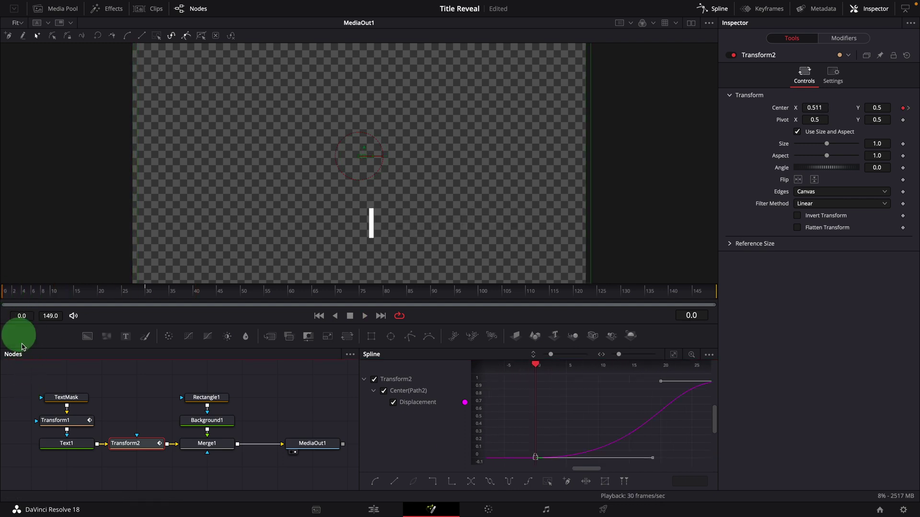
left_click(22, 354)
key("space")
left_click(10, 317)
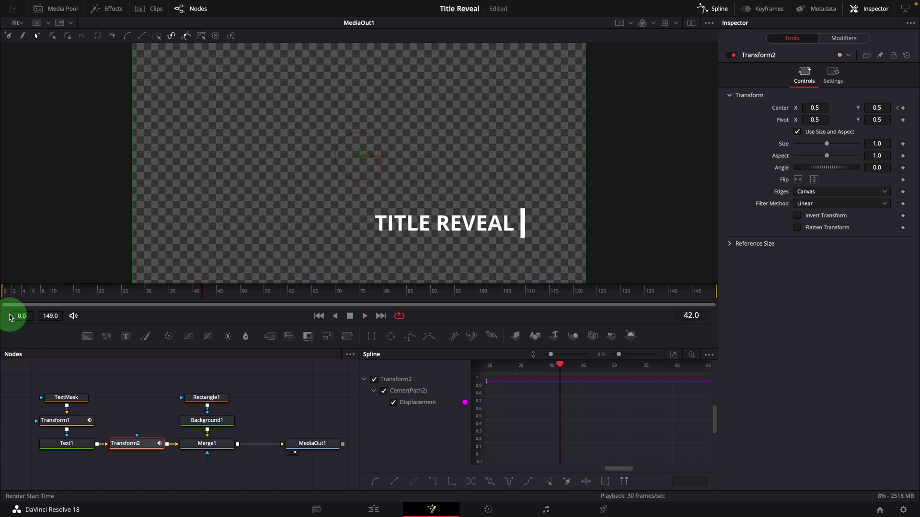
left_click(7, 300)
left_click(38, 404)
key("space")
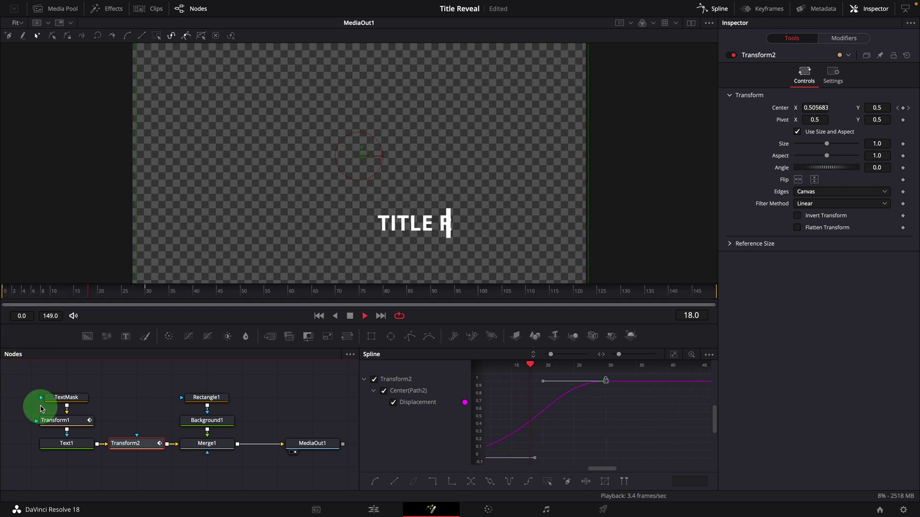
left_click(3, 297)
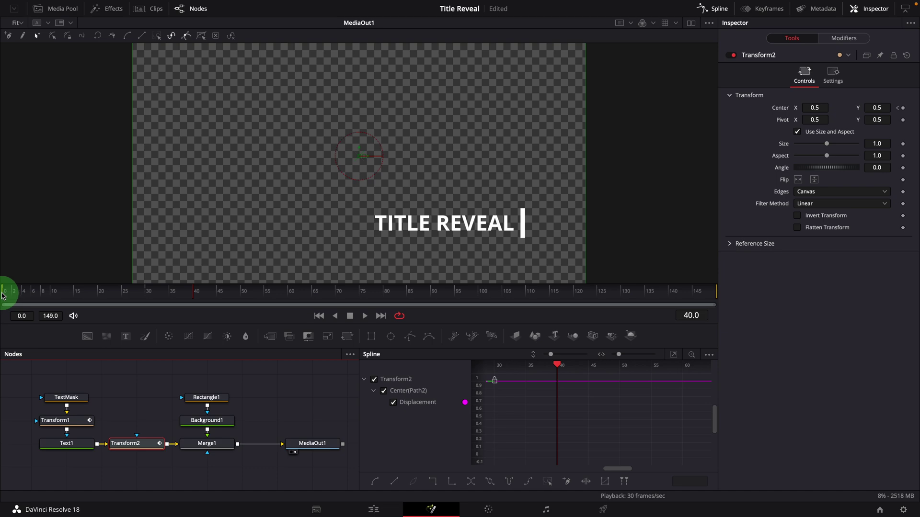
left_click(14, 355)
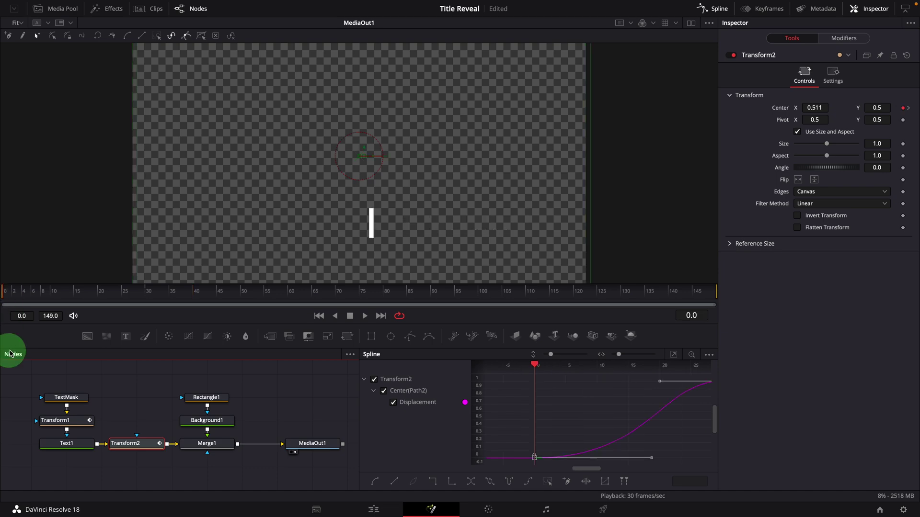